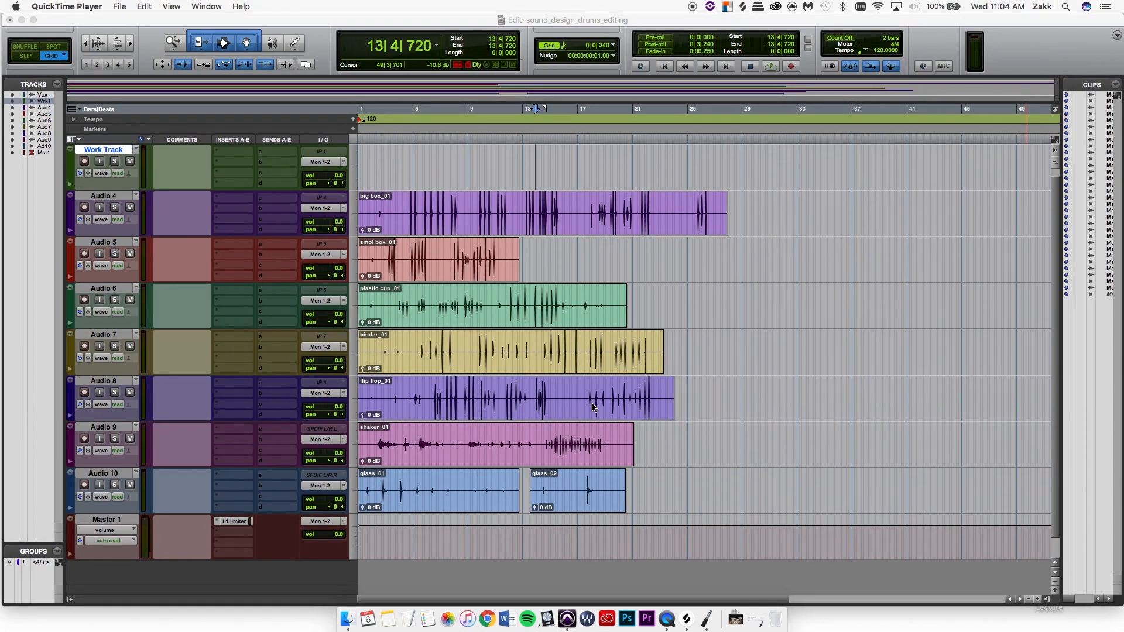
# View the L1 limiter on the Master 1 track and close its plug-in window
pyautogui.click(677, 289)
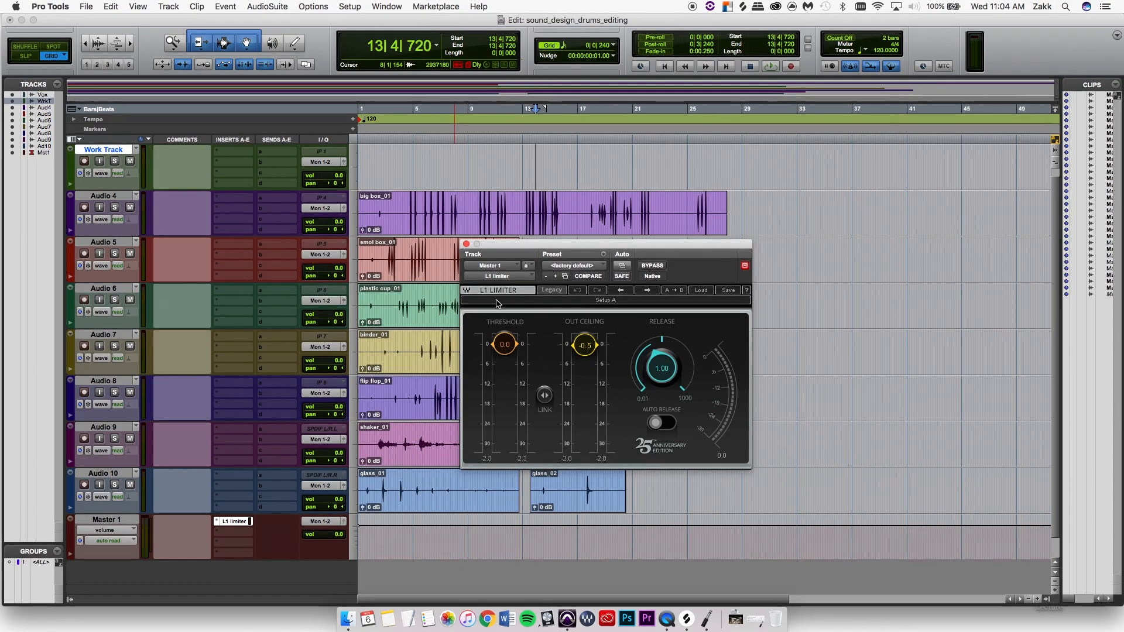
pyautogui.click(466, 243)
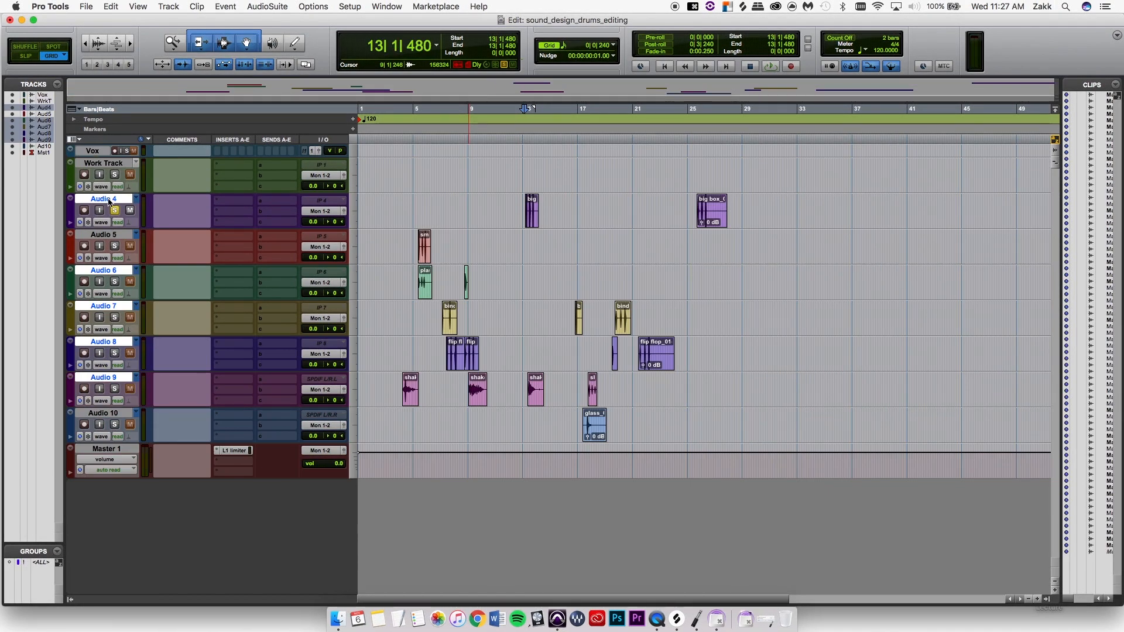
# Select the three kick tracks together, from Kick High through Kick Low
pyautogui.keyDown('super'); pyautogui.click(109, 201); pyautogui.keyUp('super')
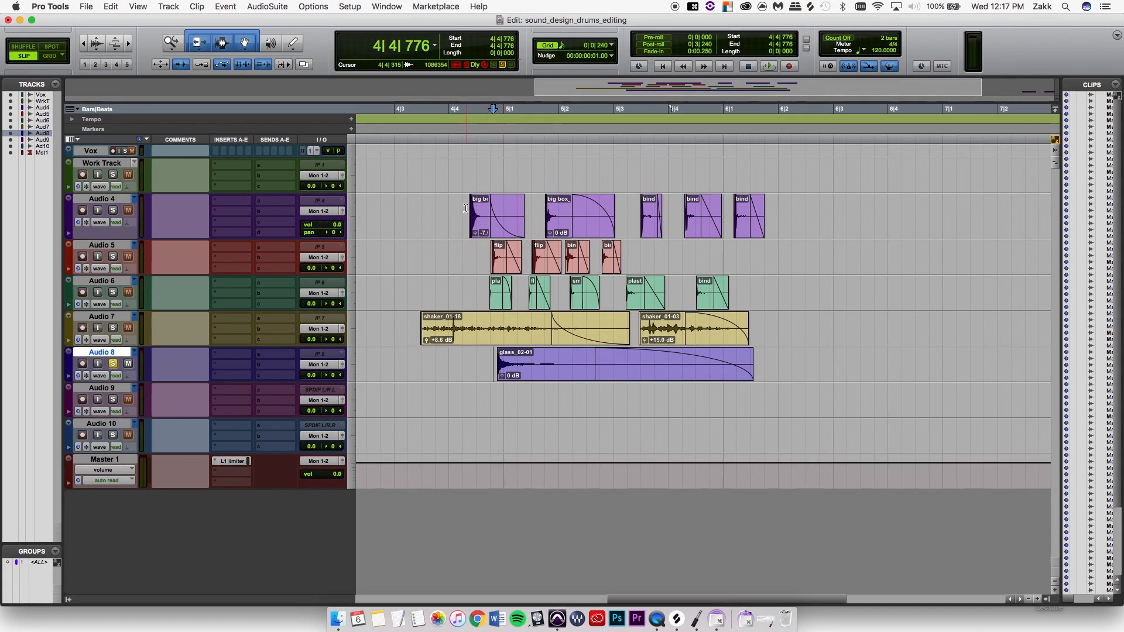
pyautogui.click(465, 208)
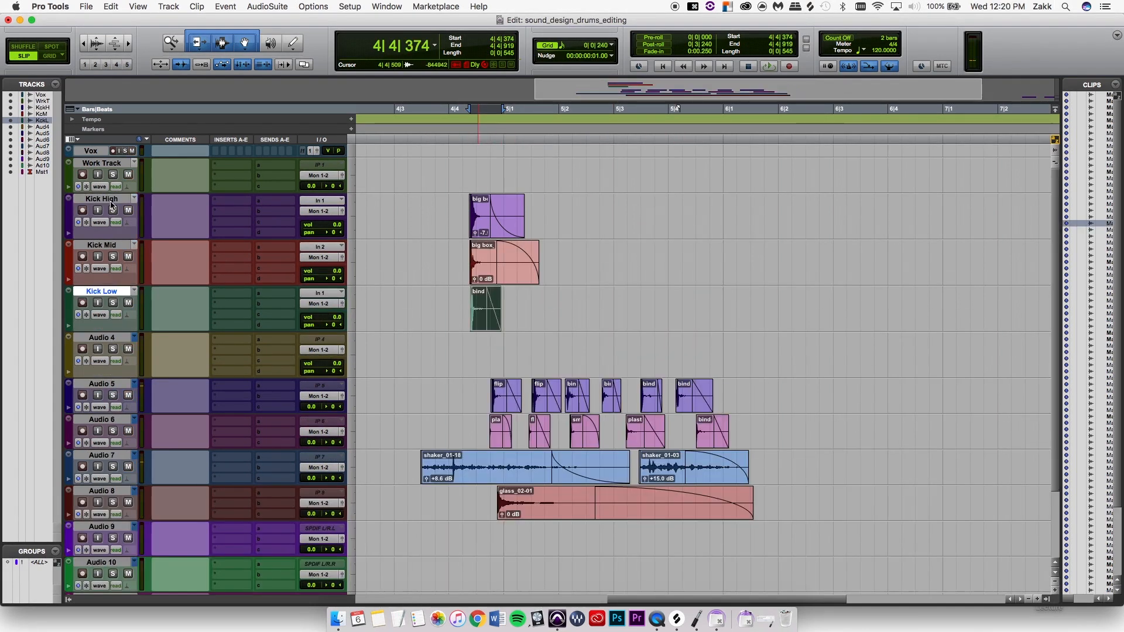
pyautogui.keyDown('shift'); pyautogui.click(113, 200); pyautogui.keyUp('shift')
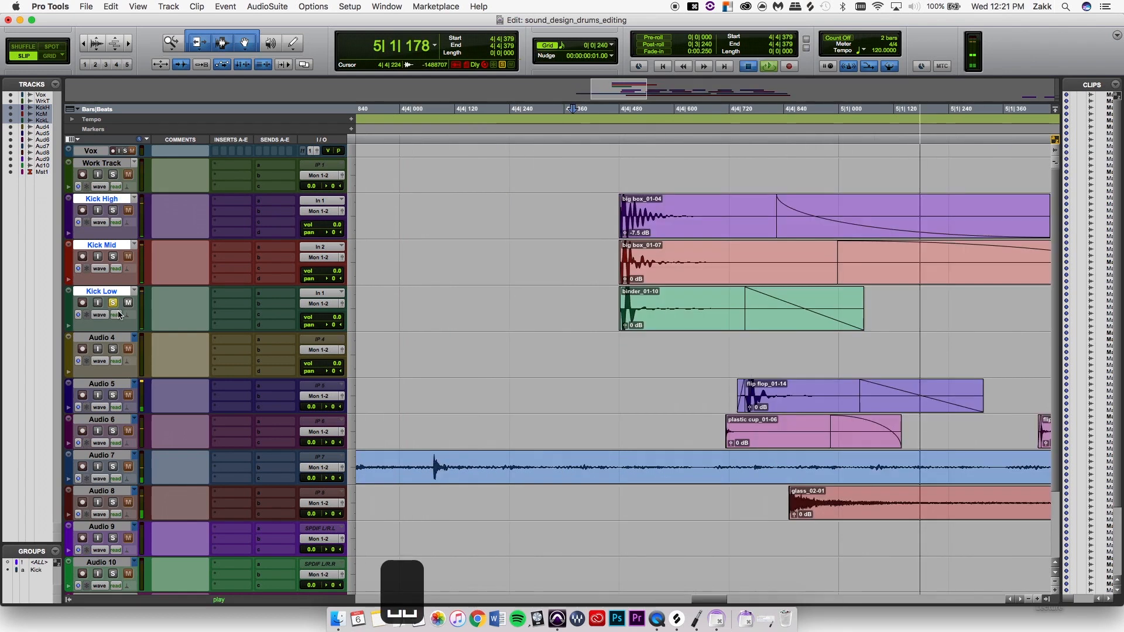
# Audition the soloed kick layers by starting and stopping playback repeatedly
pyautogui.press('space')
pyautogui.press('space')
pyautogui.press('space')
pyautogui.press('space')
pyautogui.press('space')
pyautogui.press('space')
pyautogui.press('space')
pyautogui.press('space')
pyautogui.press('space')
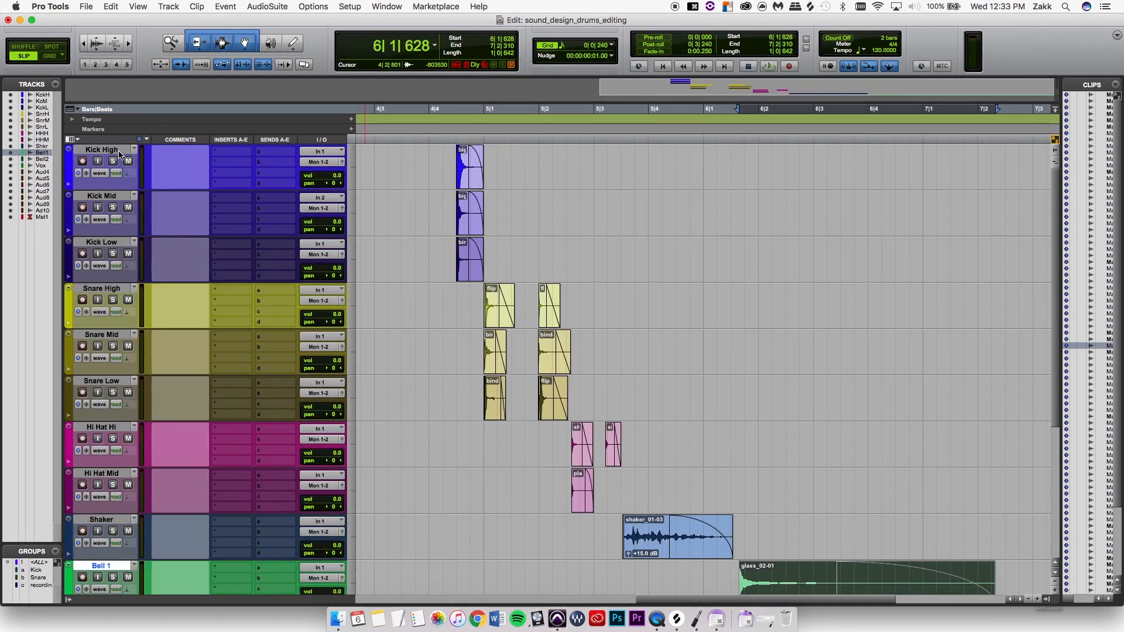
# Review the color-coded kick, snare and hi-hat tracks, selecting the tracks of each drum in turn
pyautogui.click(117, 150)
pyautogui.click(123, 243)
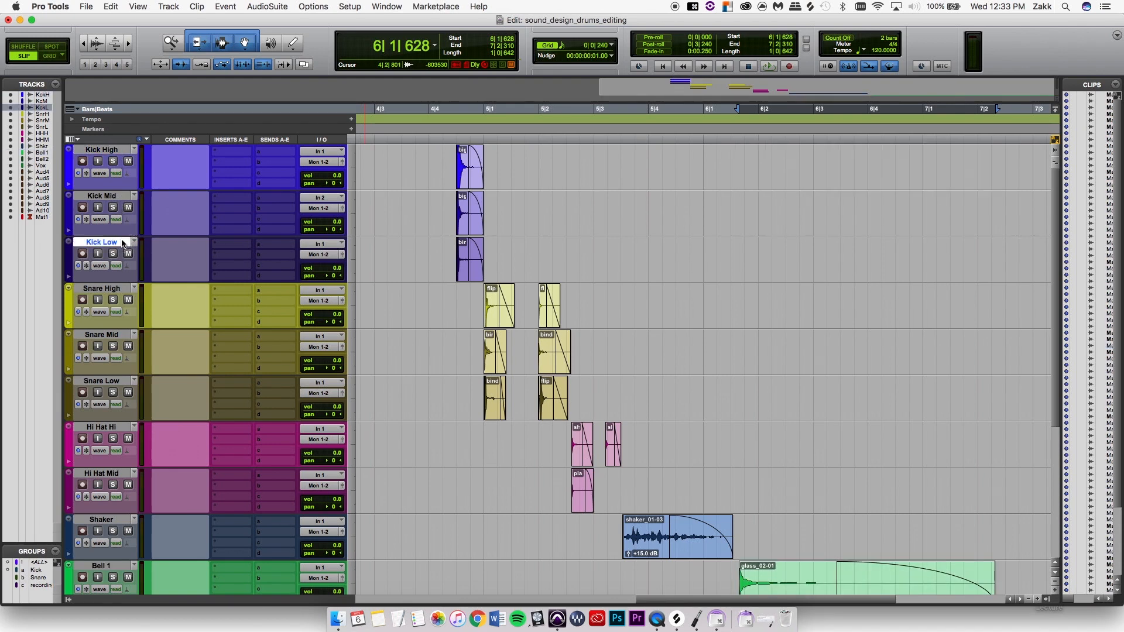
pyautogui.click(116, 290)
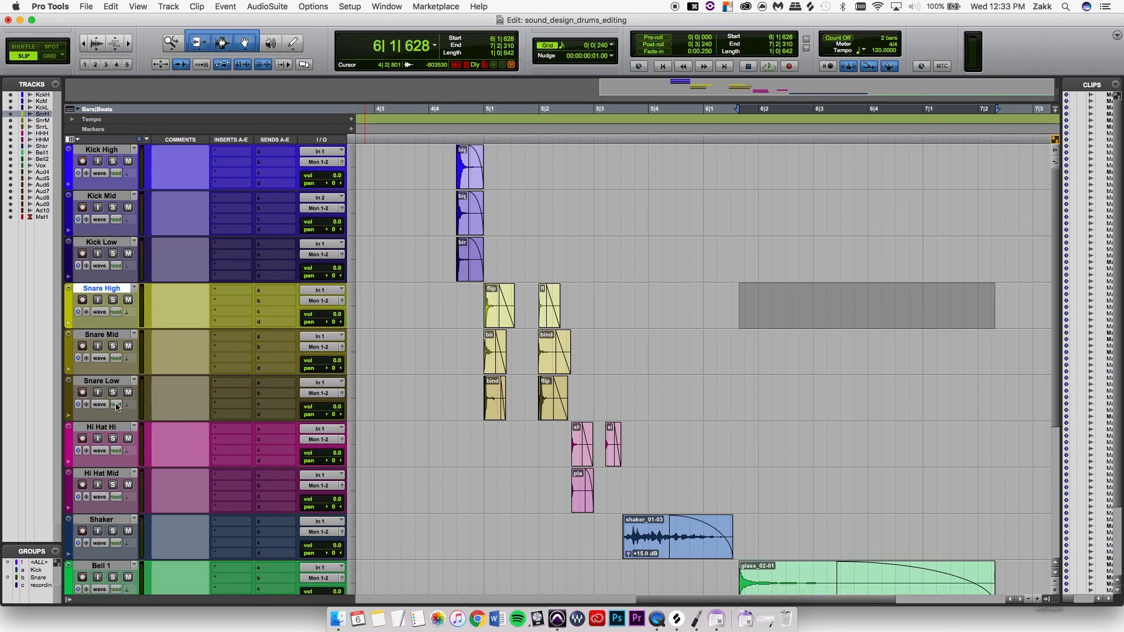
pyautogui.click(116, 427)
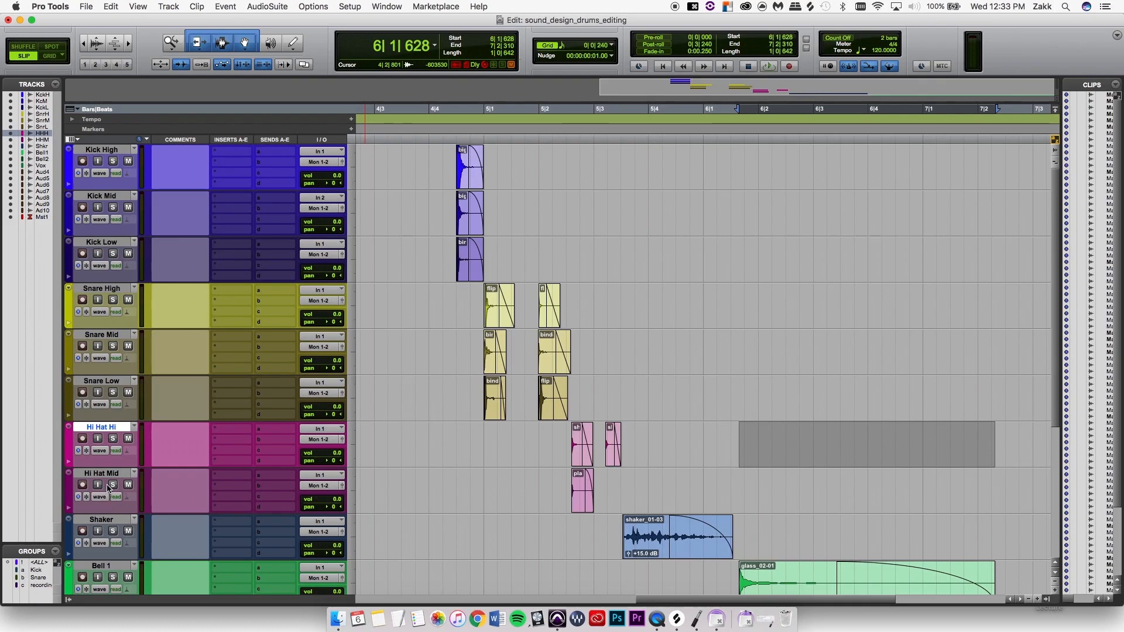
pyautogui.scroll(-5, 166, 438)
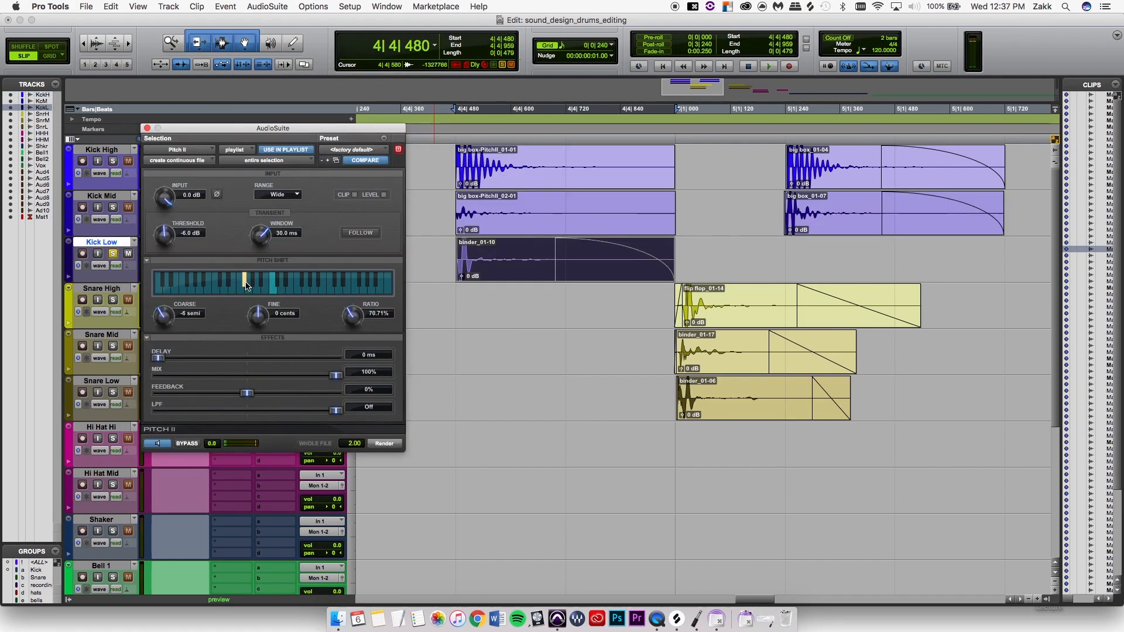
# Reset the Pitch II coarse shift for the Kick Low clip to 0 semitones and close the plug-in
pyautogui.click(274, 288)
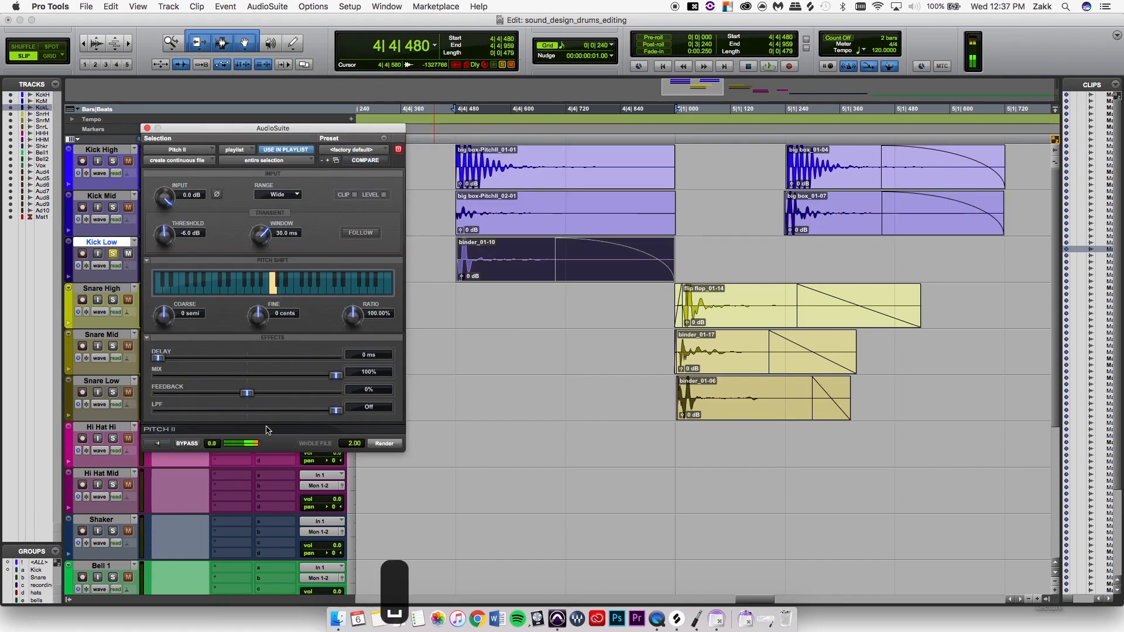
pyautogui.click(147, 128)
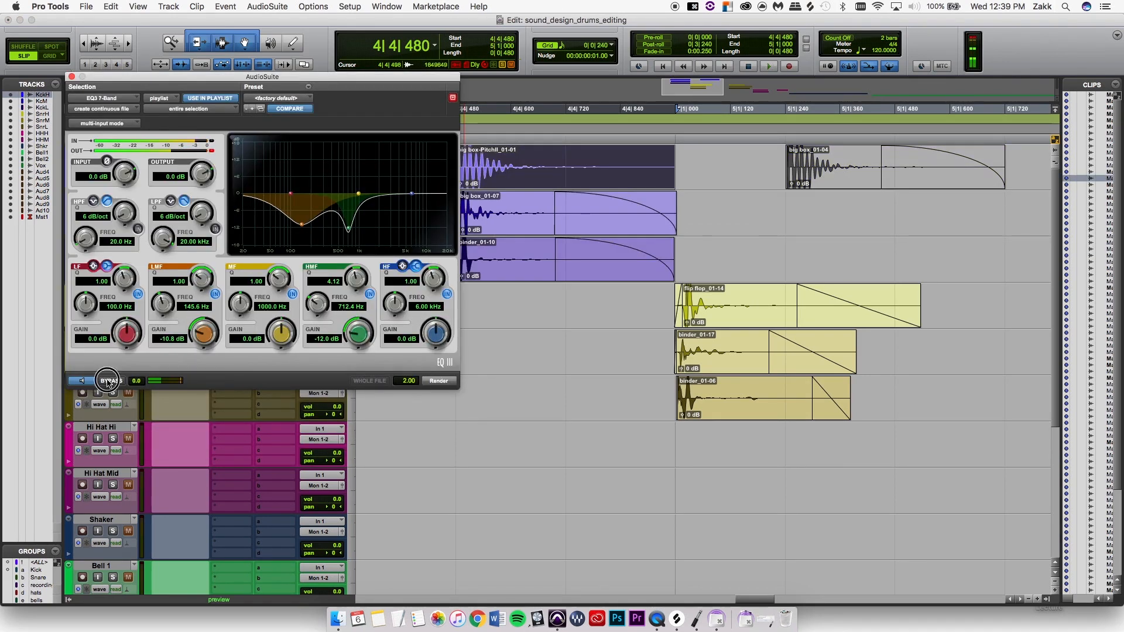
# Compare the EQ3 7-Band setting on the Kick High clip with the bypassed sound and stop the preview
pyautogui.click(109, 382)
pyautogui.click(109, 381)
pyautogui.click(92, 381)
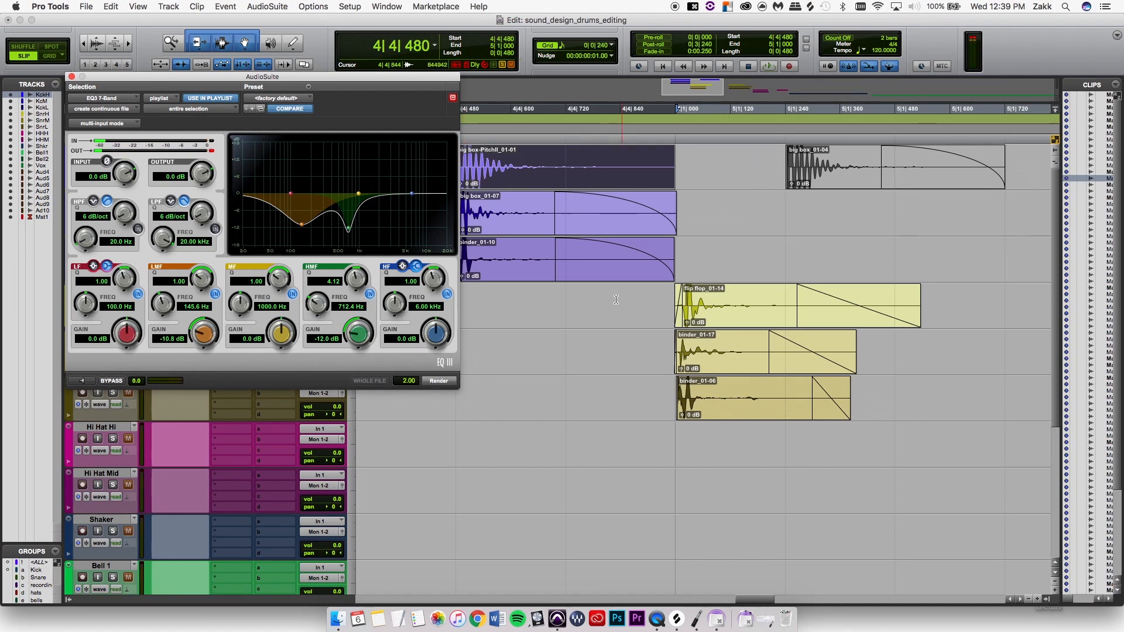
# Preview the EQ3 7-Band setting on the Kick Low clip and compare it with the bypassed sound
pyautogui.click(93, 347)
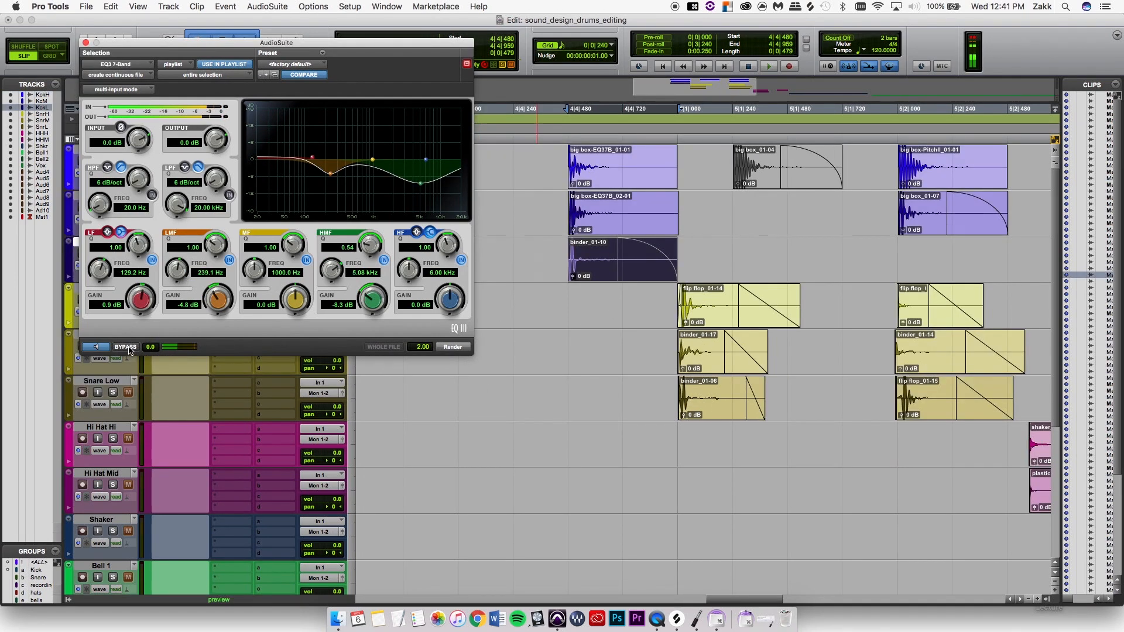
pyautogui.click(127, 348)
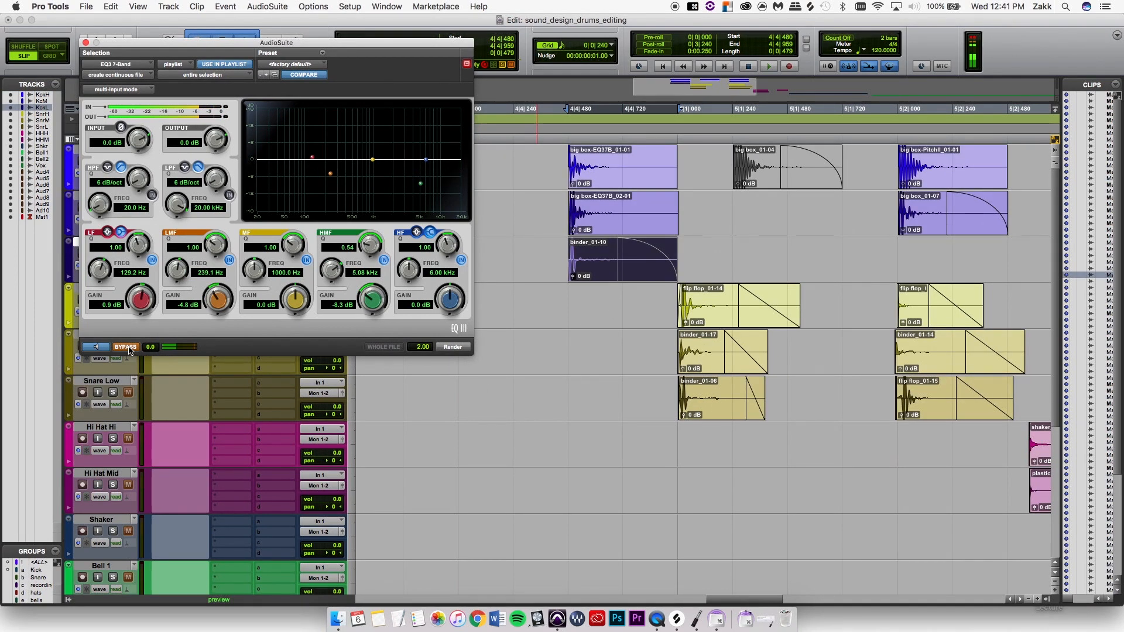
pyautogui.click(129, 349)
# Try rendering the EQ3 7-Band setting onto the Kick Low clip and undo the render
pyautogui.click(453, 347)
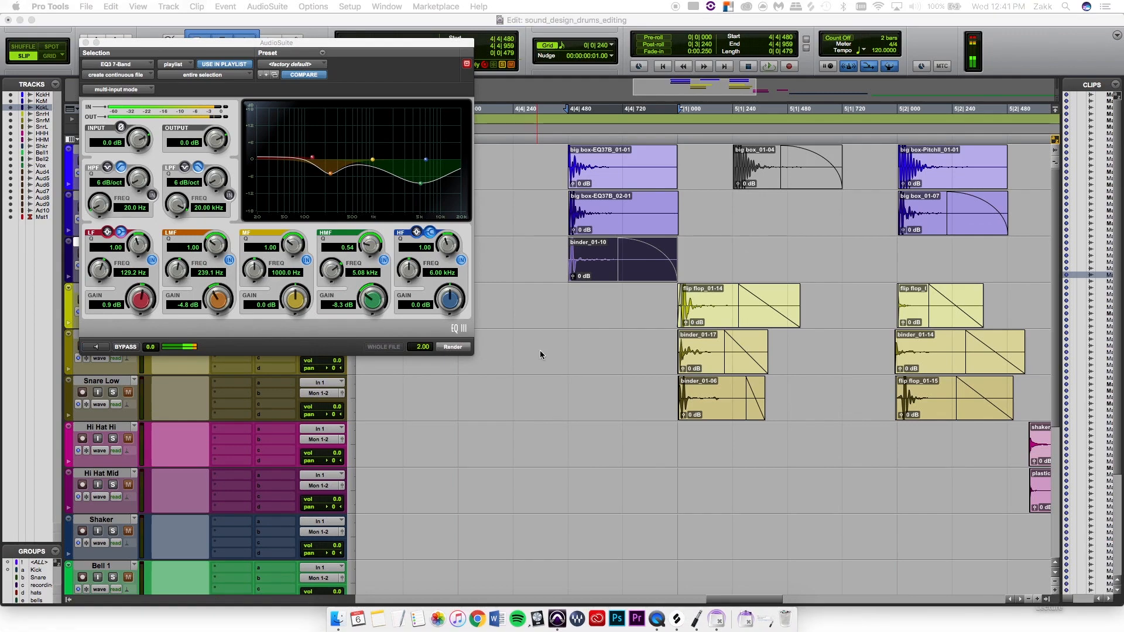
pyautogui.press('cmd+z')
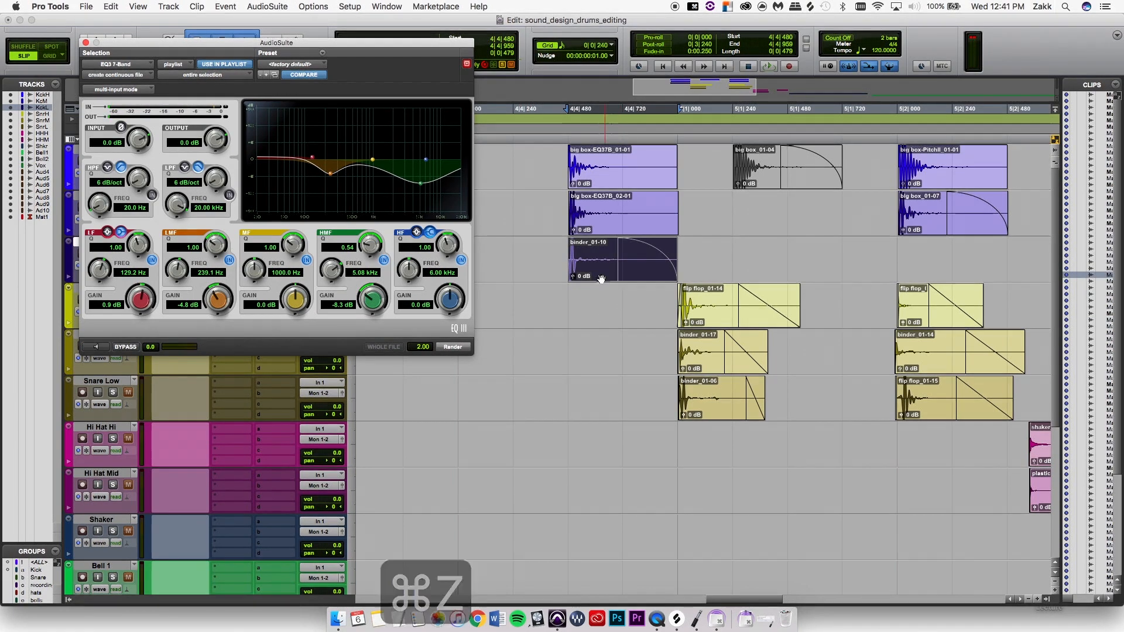
# Copy the unprocessed Kick Low clip to a spot beneath the saved kick copies, and render the EQ3 7-Band onto the original
pyautogui.click(653, 275)
pyautogui.moveTo(654, 275); pyautogui.dragTo(937, 276)
pyautogui.click(602, 279)
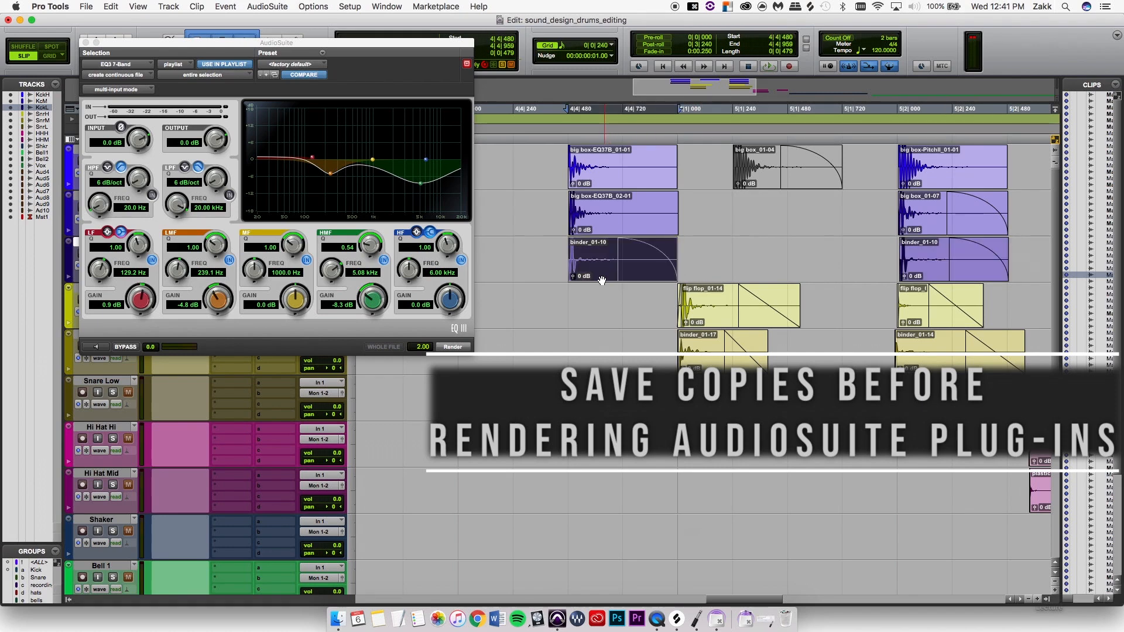
pyautogui.click(448, 349)
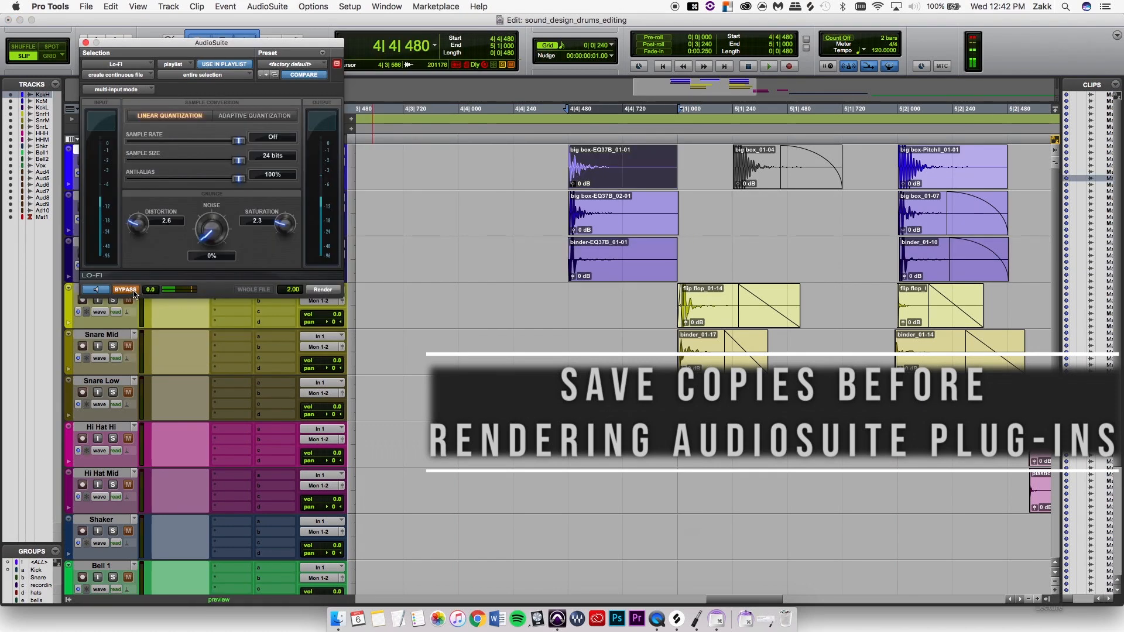
# Compare the Lo-Fi effect with bypass on the Kick High and Kick Low clips and undo the last render
pyautogui.click(133, 291)
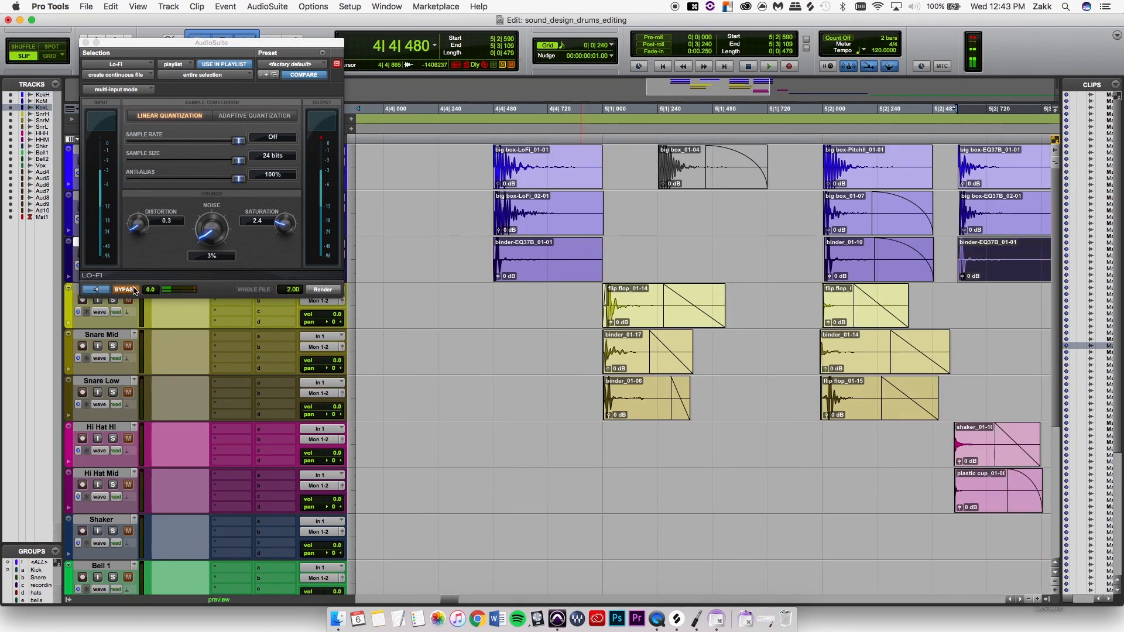
pyautogui.click(133, 290)
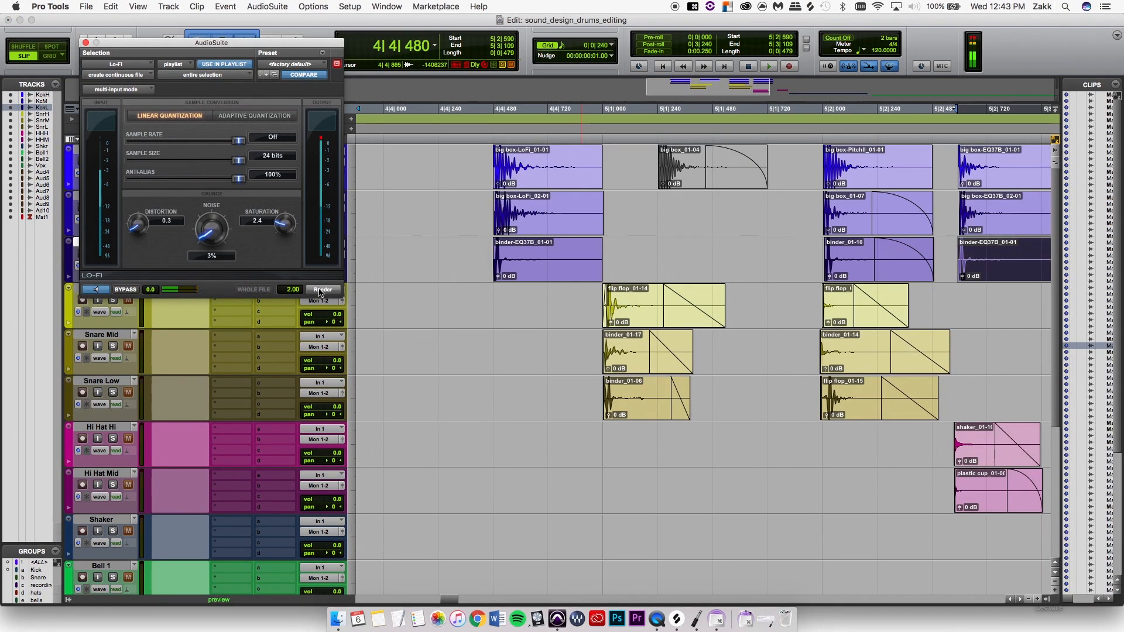
pyautogui.press('super+z')
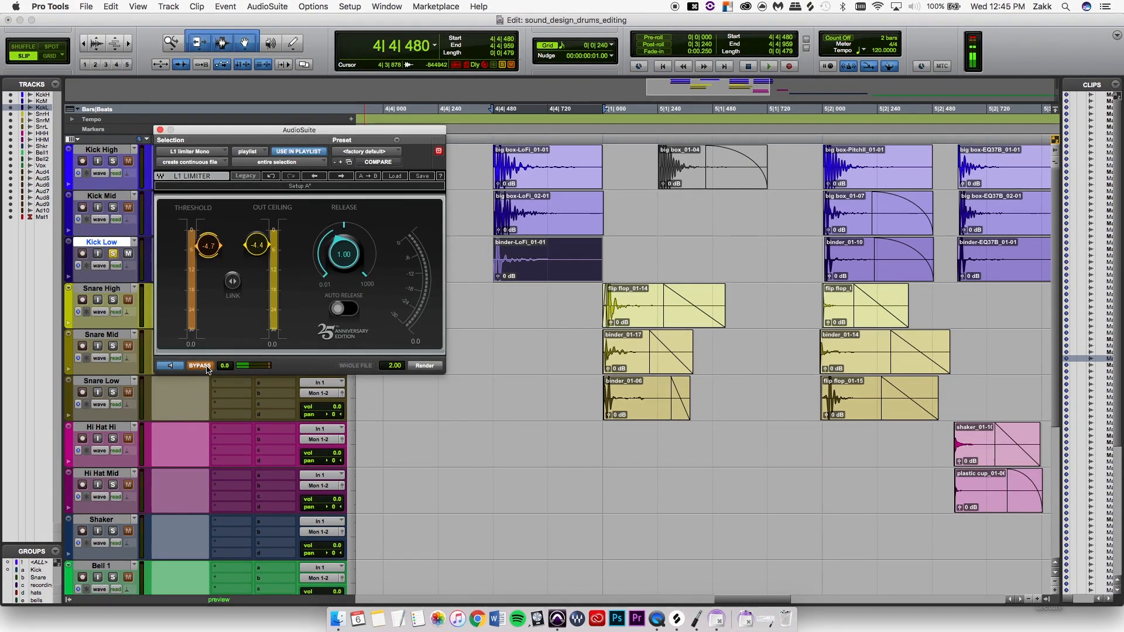
# Re-enable the L1 limiter and render it onto the Kick Low clip with threshold -4.7 and output ceiling -4.4
pyautogui.click(206, 367)
pyautogui.click(424, 366)
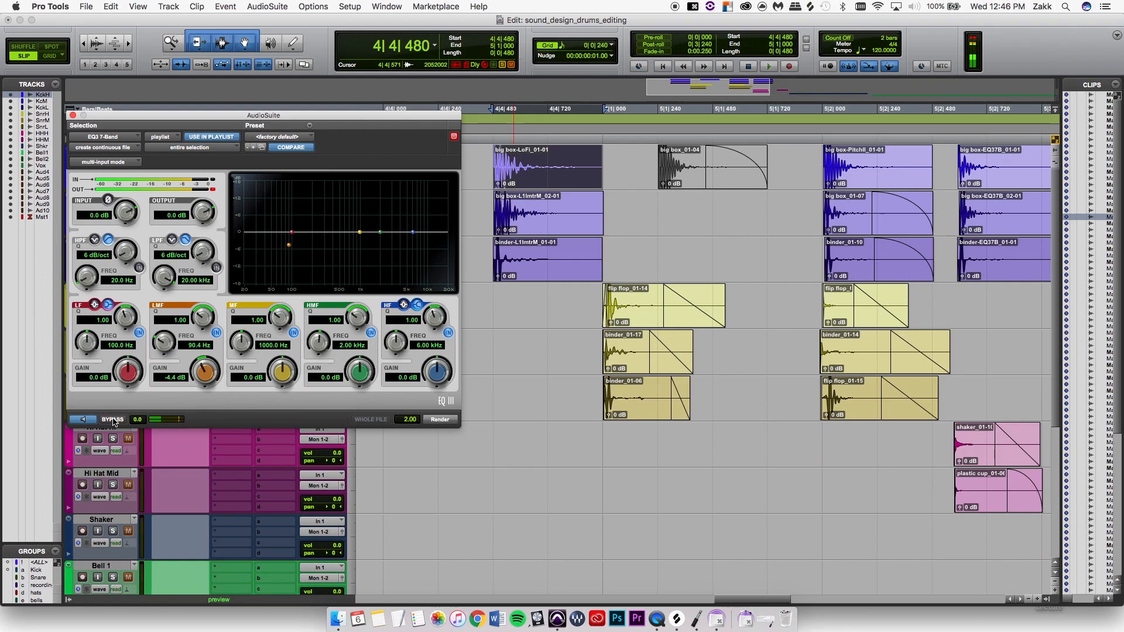
# Compare the Kick High EQ and the Kick Bus H-Comp with bypass, and close H-Comp with it active
pyautogui.click(113, 420)
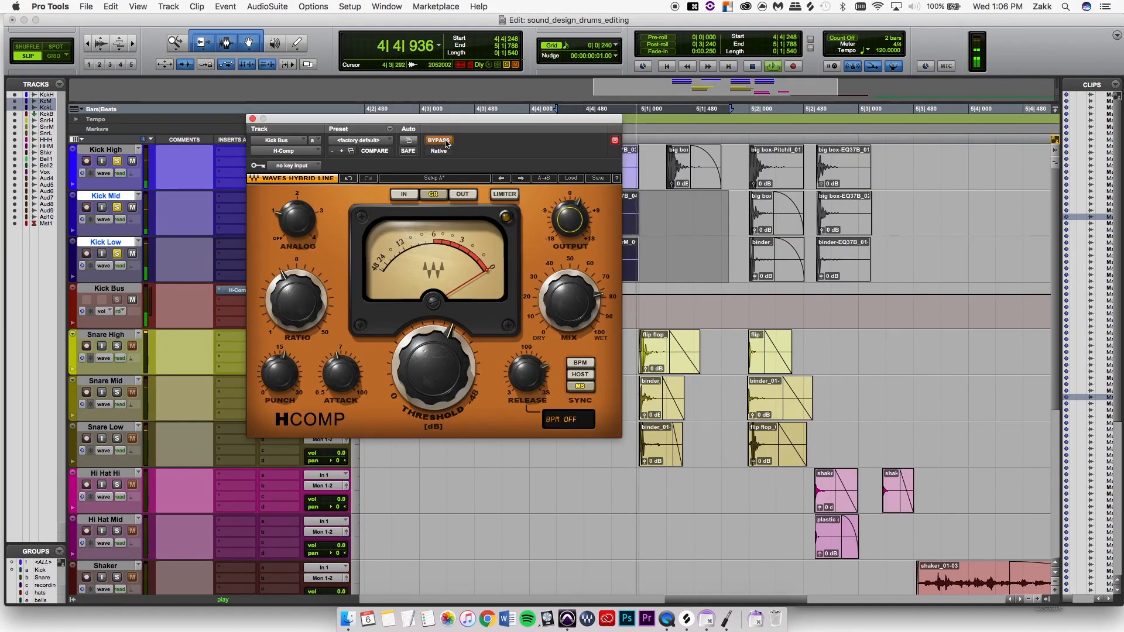
pyautogui.click(446, 143)
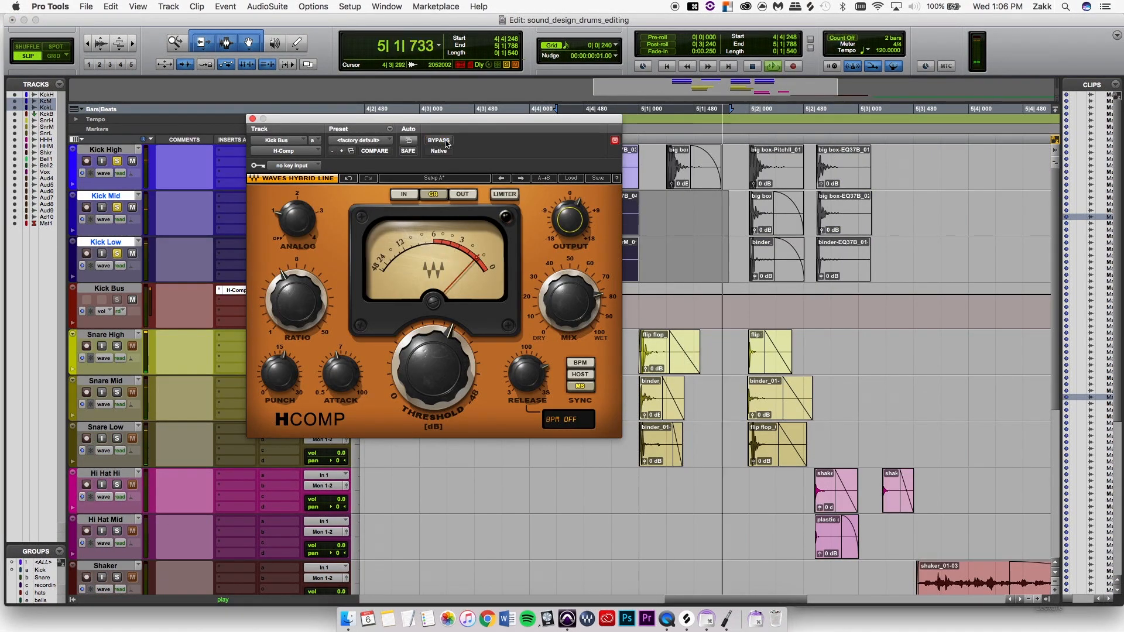
pyautogui.press('space')
pyautogui.click(253, 120)
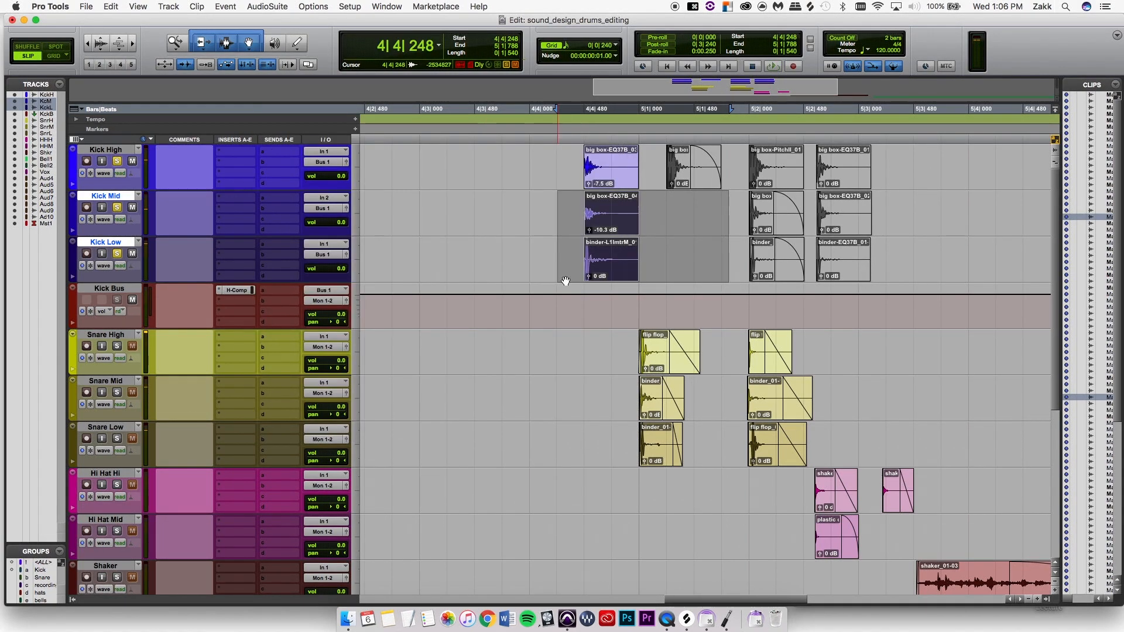
# Audition the kick from just before its clips, with Kick Mid out of solo and with it soloed again
pyautogui.click(571, 210)
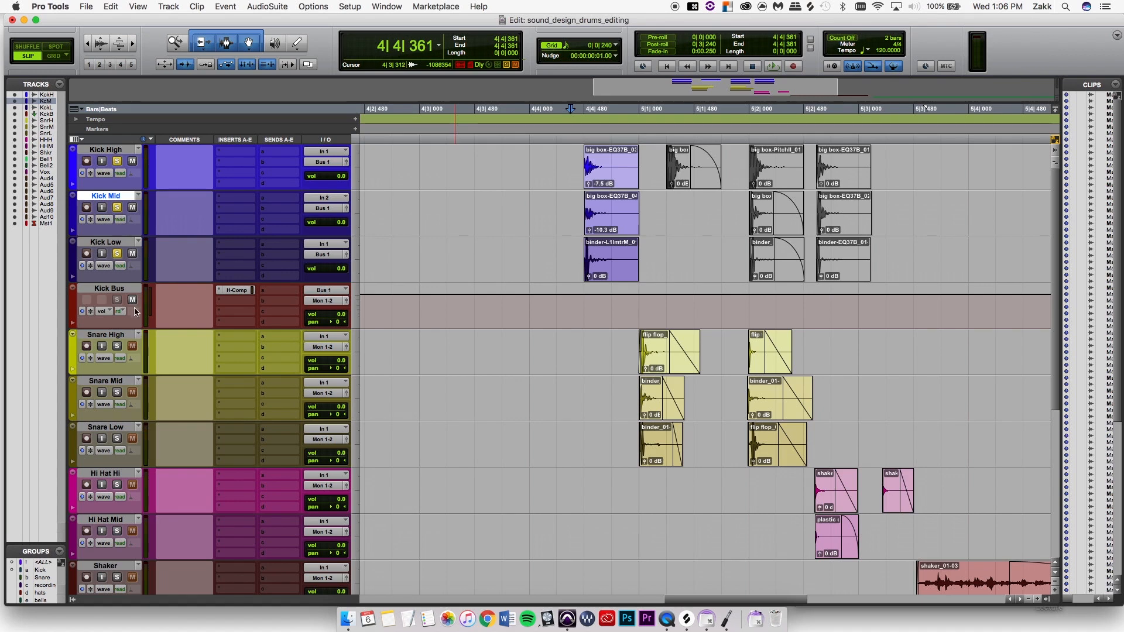
pyautogui.click(118, 208)
pyautogui.press('space')
pyautogui.press('space')
pyautogui.click(117, 209)
pyautogui.press('space')
pyautogui.press('space')
pyautogui.press('space')
pyautogui.press('space')
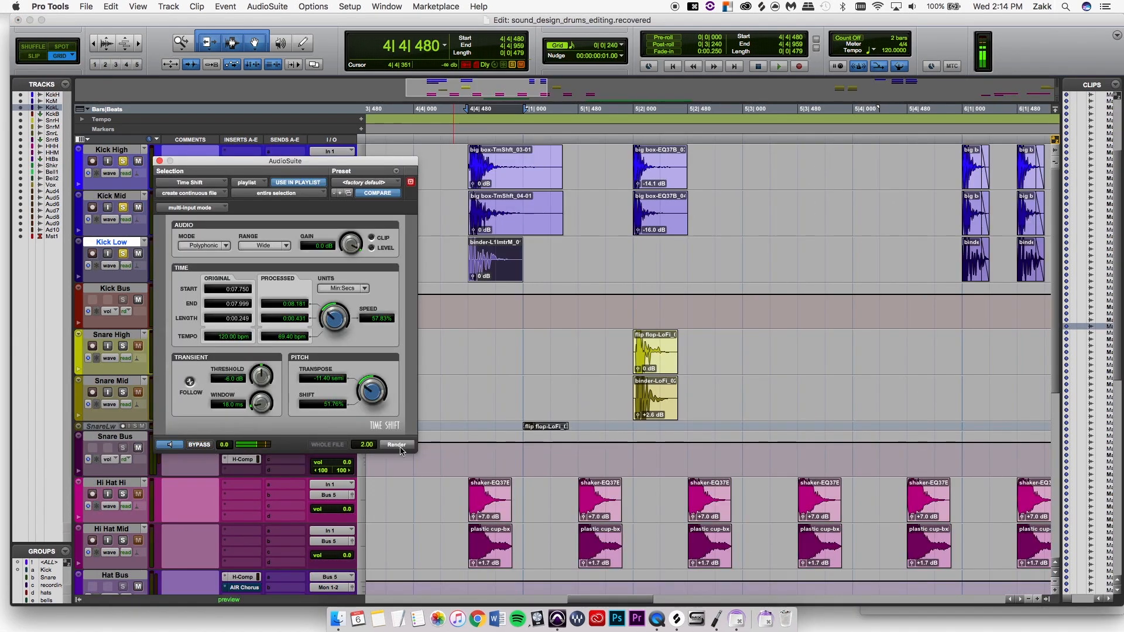
# Try rendering Time Shift at 57.93% speed onto the Kick Low clip, undo it, and toggle the track's solo
pyautogui.click(396, 445)
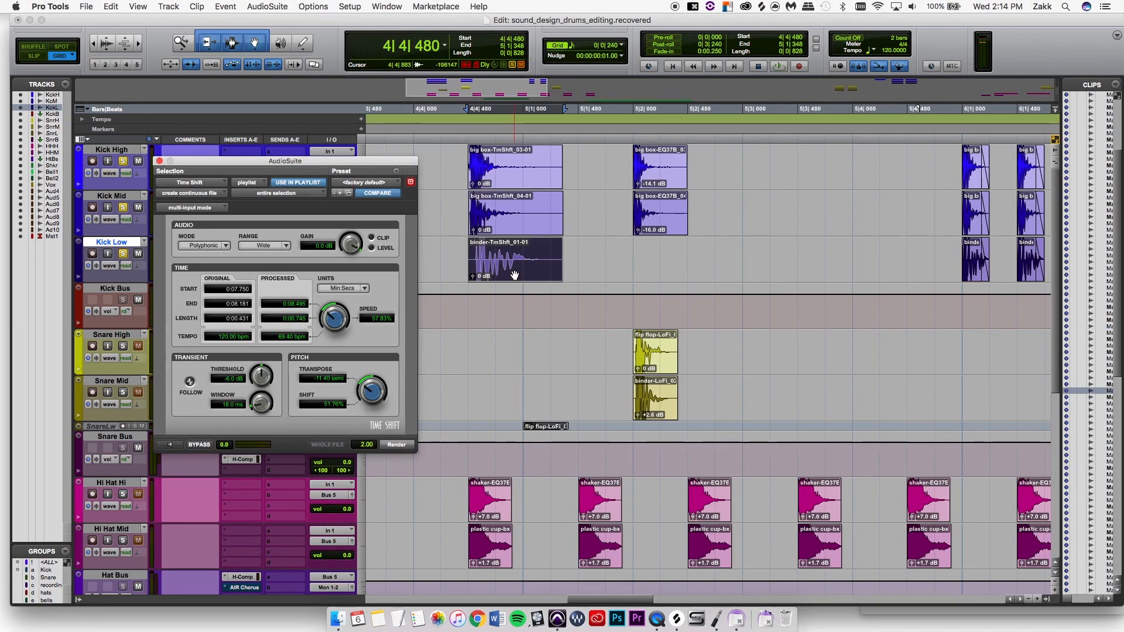
pyautogui.press('super+z')
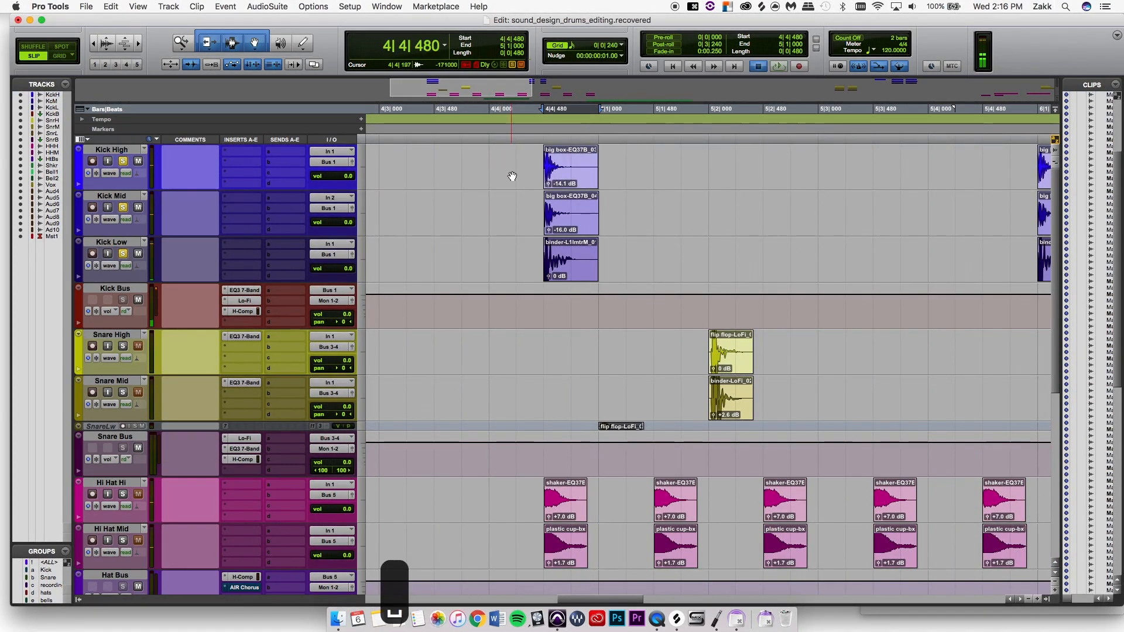
pyautogui.click(123, 254)
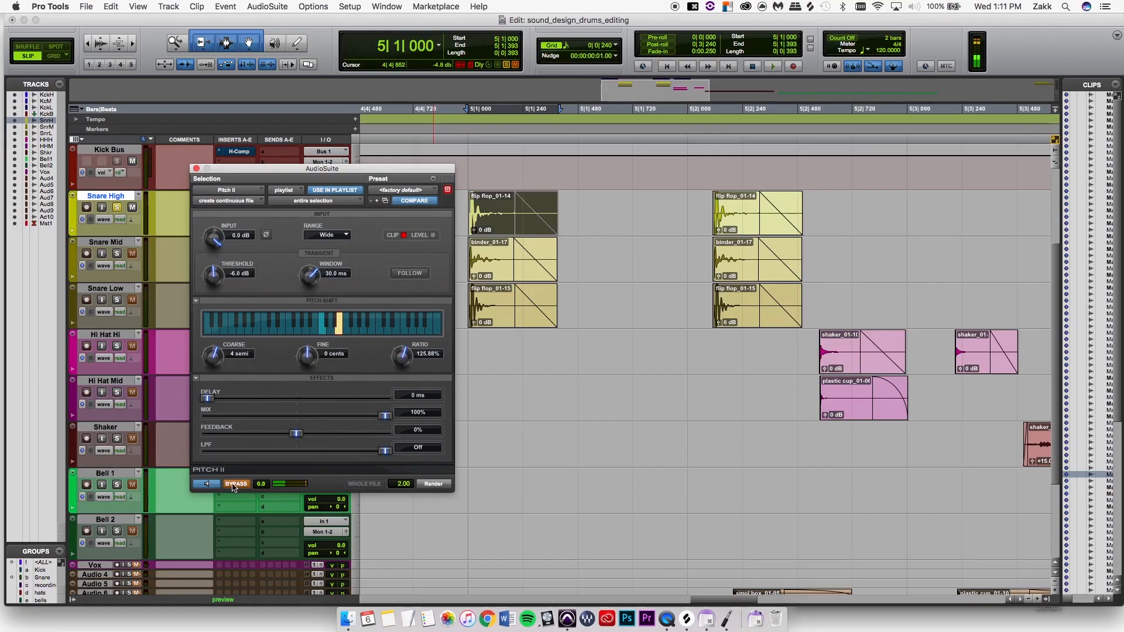
# Render Pitch II at 4 semitones onto the Snare High clip and Time Shift at -4.68 semitones onto the Snare Low clip
pyautogui.click(434, 484)
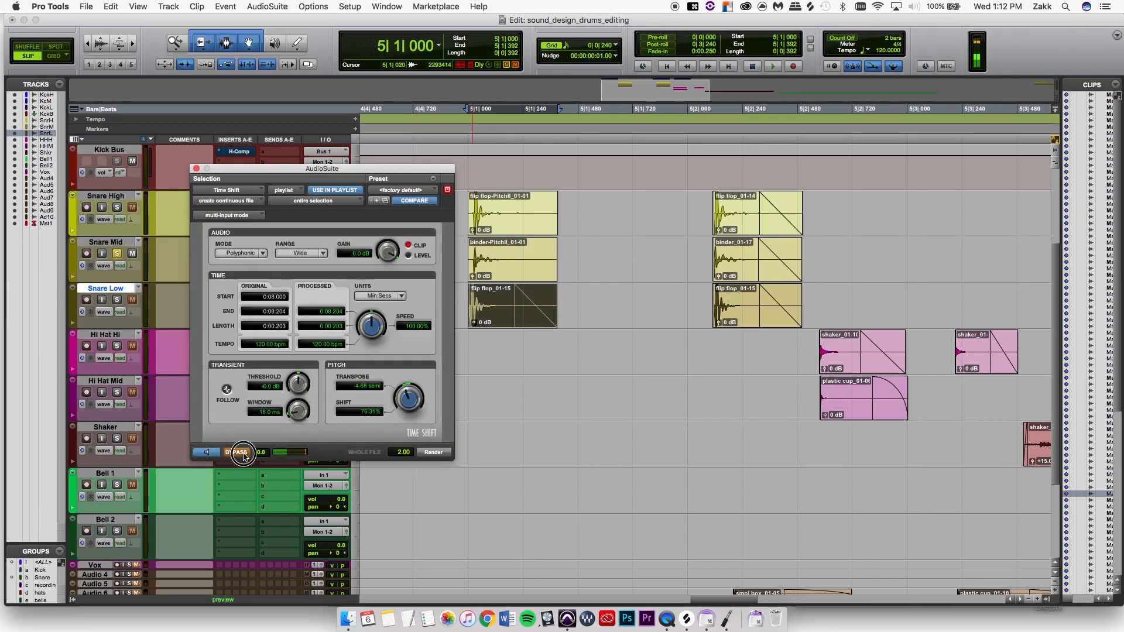
pyautogui.click(433, 452)
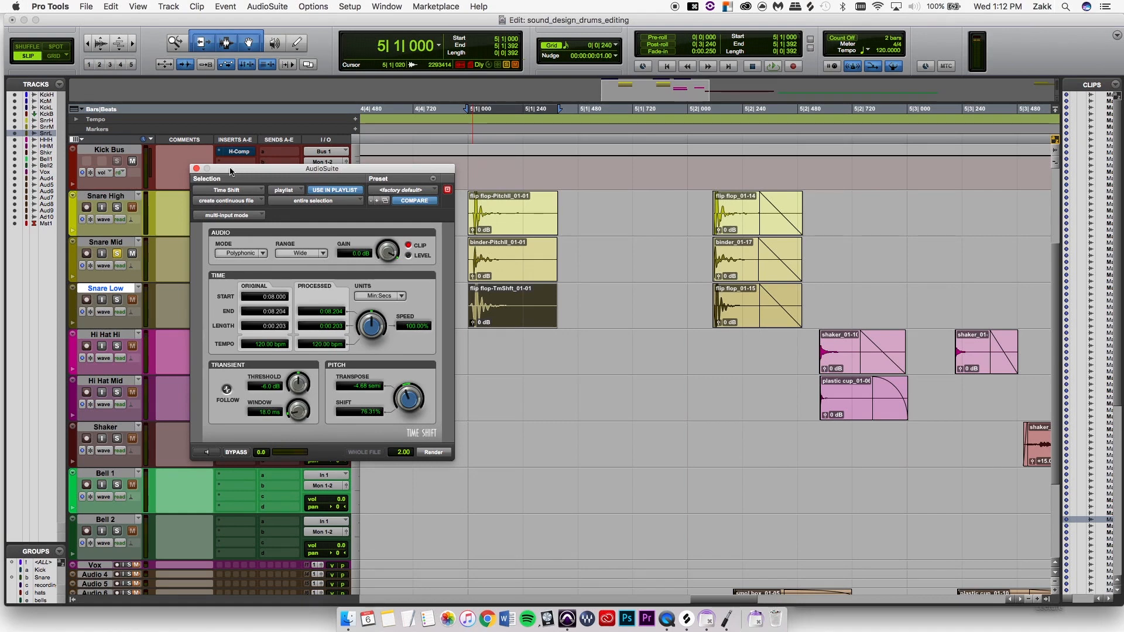
pyautogui.click(196, 169)
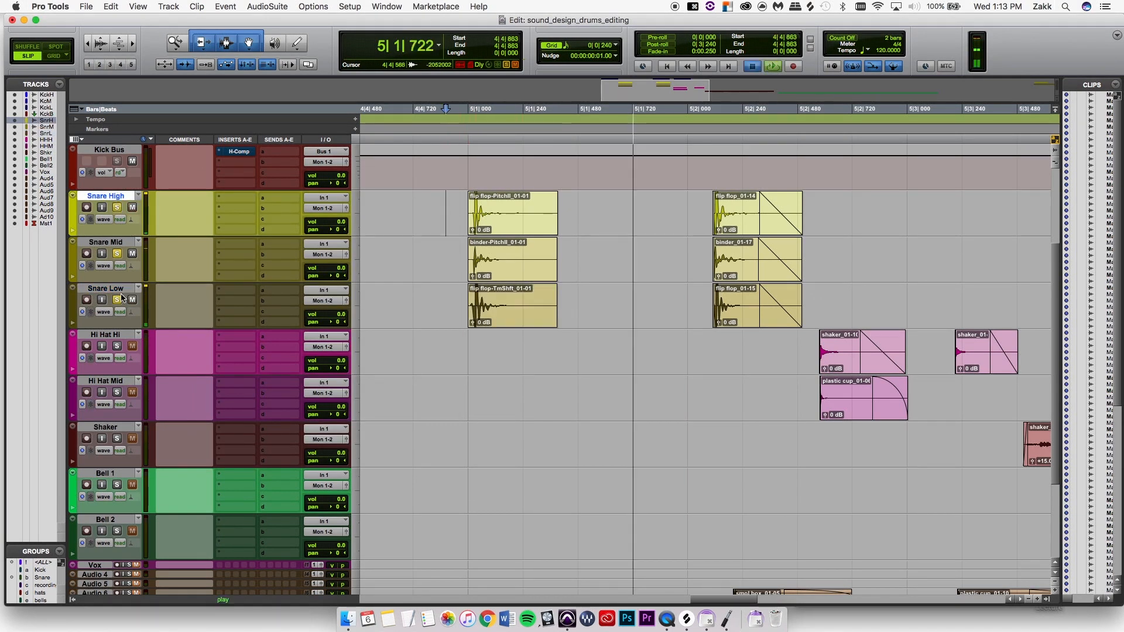
# Take the Snare Mid and Snare Low tracks out of solo to hear Snare High alone
pyautogui.click(118, 254)
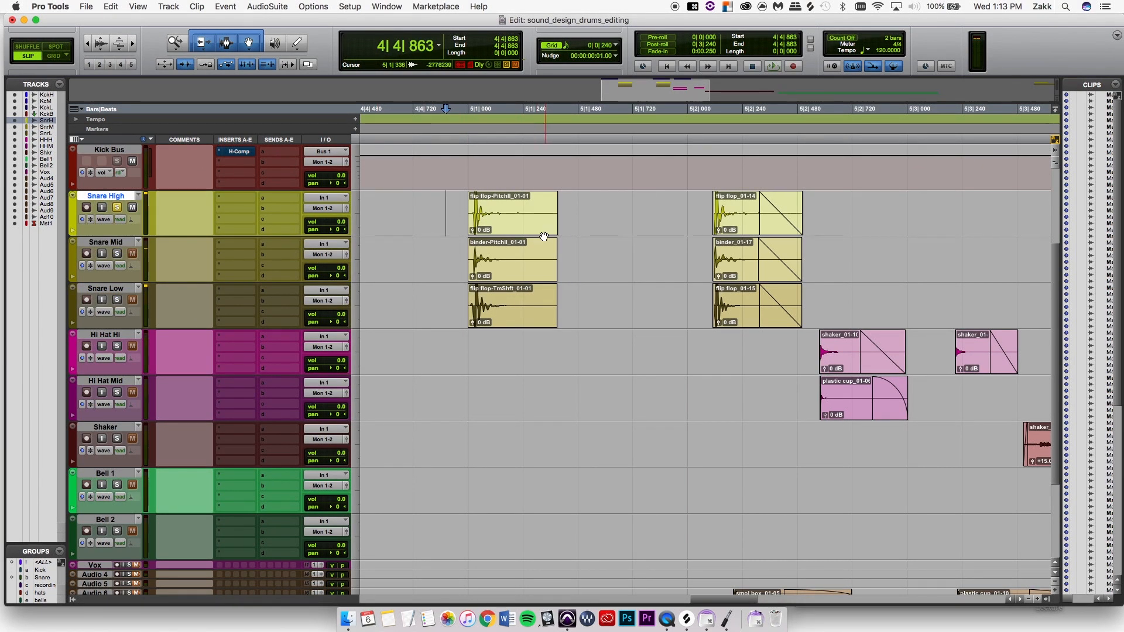
# Render AudioSuite Lo-Fi onto the first Snare High clip with distortion 0.7 and noise 9%, and move the effect window aside
pyautogui.click(499, 228)
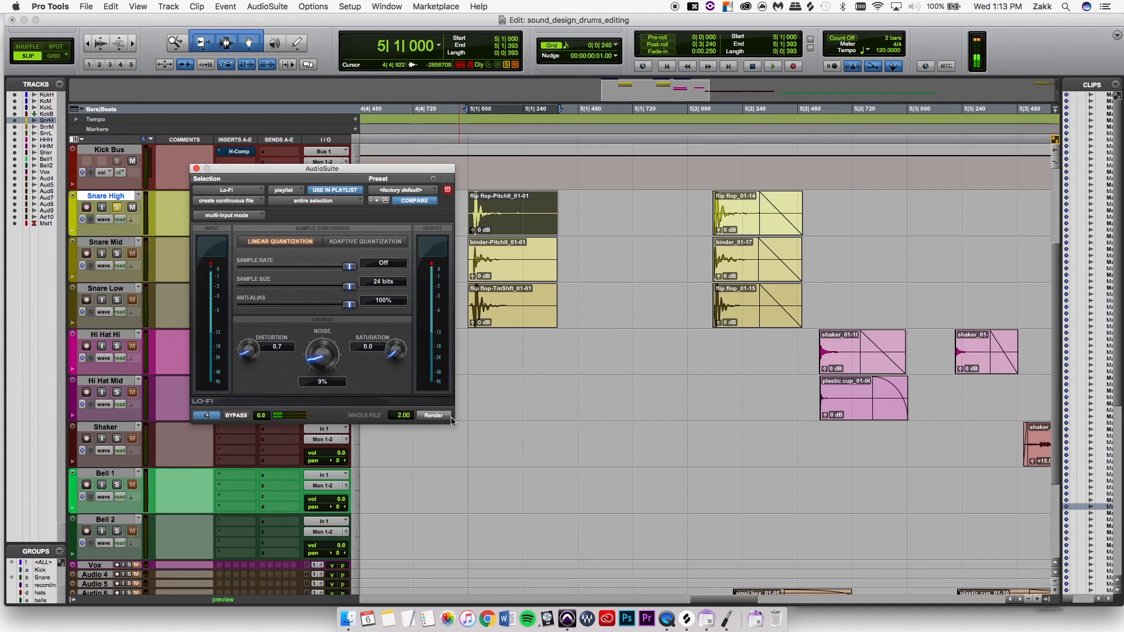
pyautogui.click(434, 416)
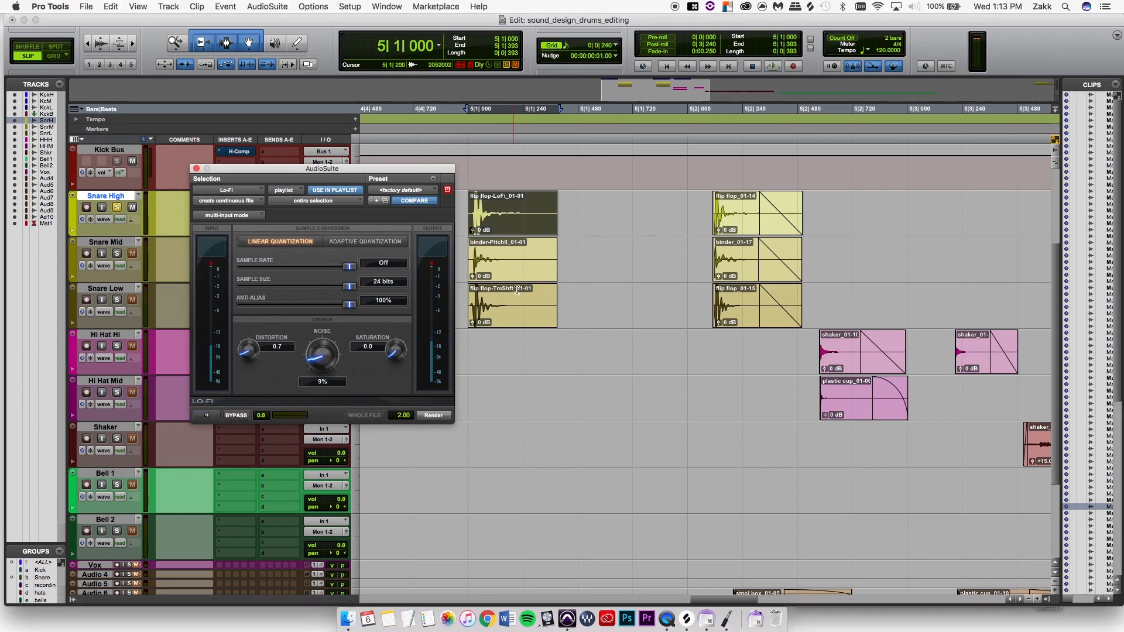
pyautogui.moveTo(246, 169); pyautogui.dragTo(209, 161)
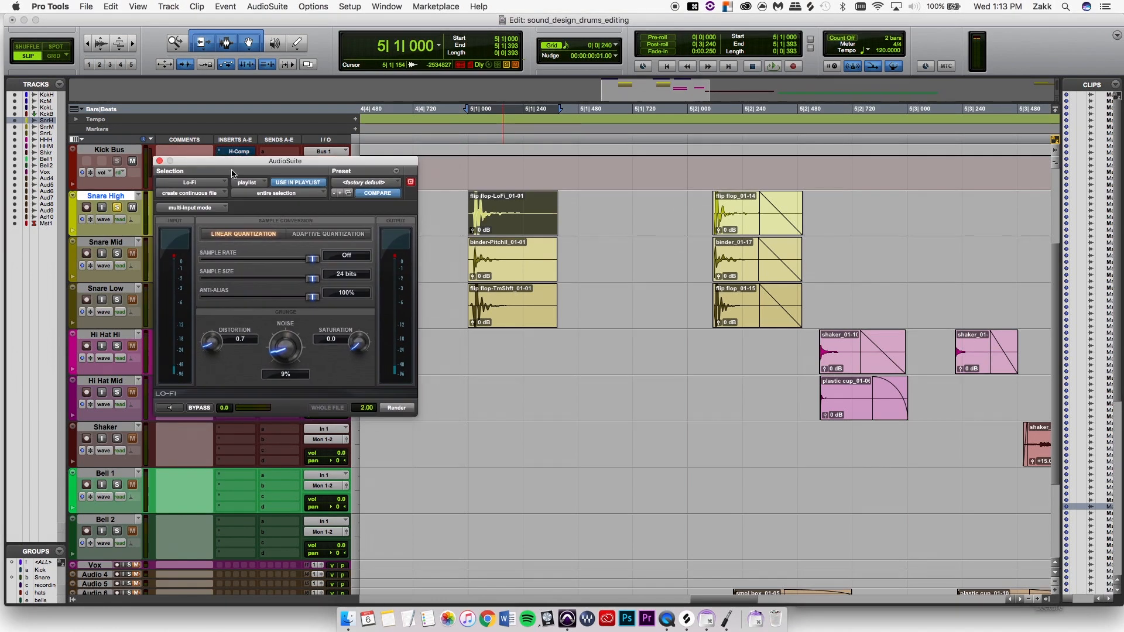
# Render Lo-Fi onto the first Snare Mid clip with distortion 2.0, noise 14% and saturation 0.6 after comparing it bypassed
pyautogui.click(513, 273)
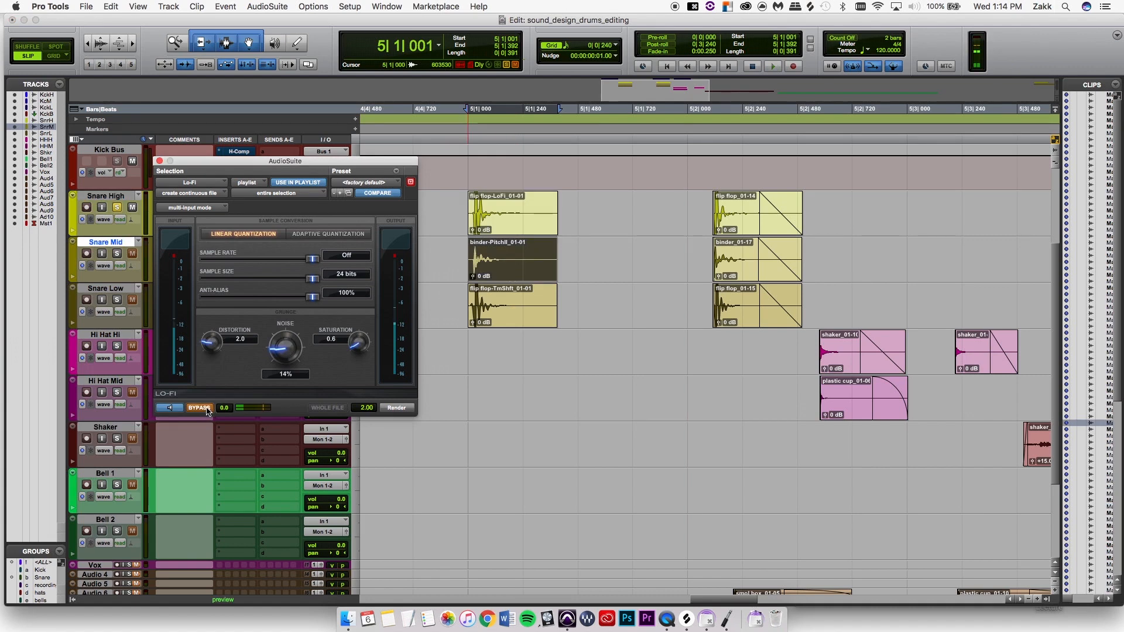
pyautogui.click(200, 408)
pyautogui.click(397, 408)
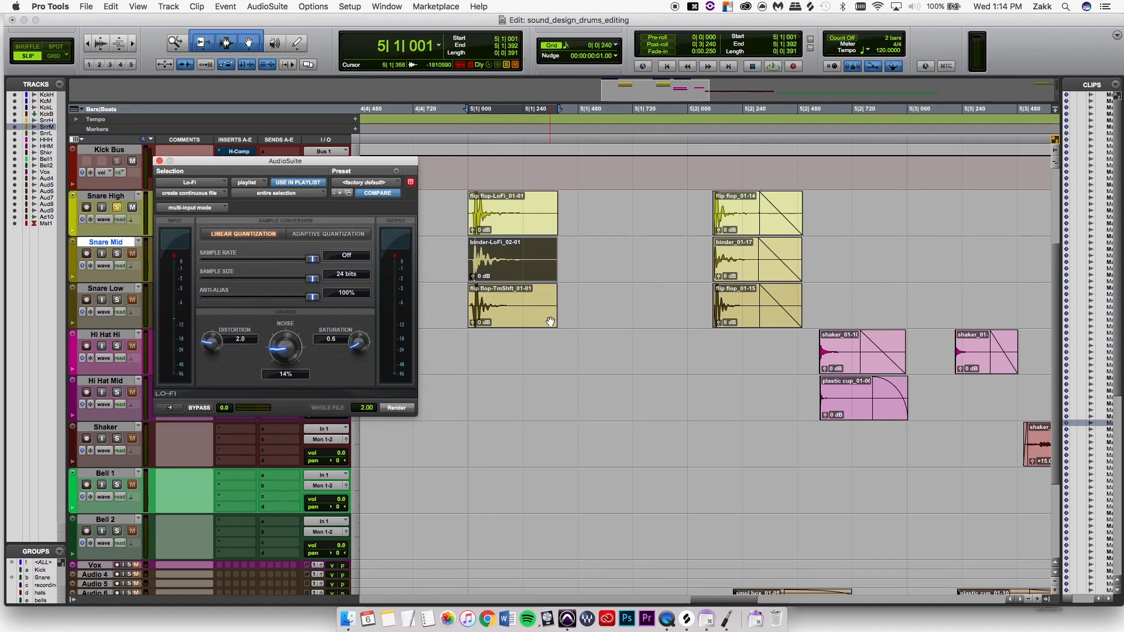
# Render Lo-Fi onto the first Snare Low clip with distortion 2.0, noise 15% and saturation 2.0 after comparing it bypassed
pyautogui.click(537, 305)
pyautogui.click(199, 408)
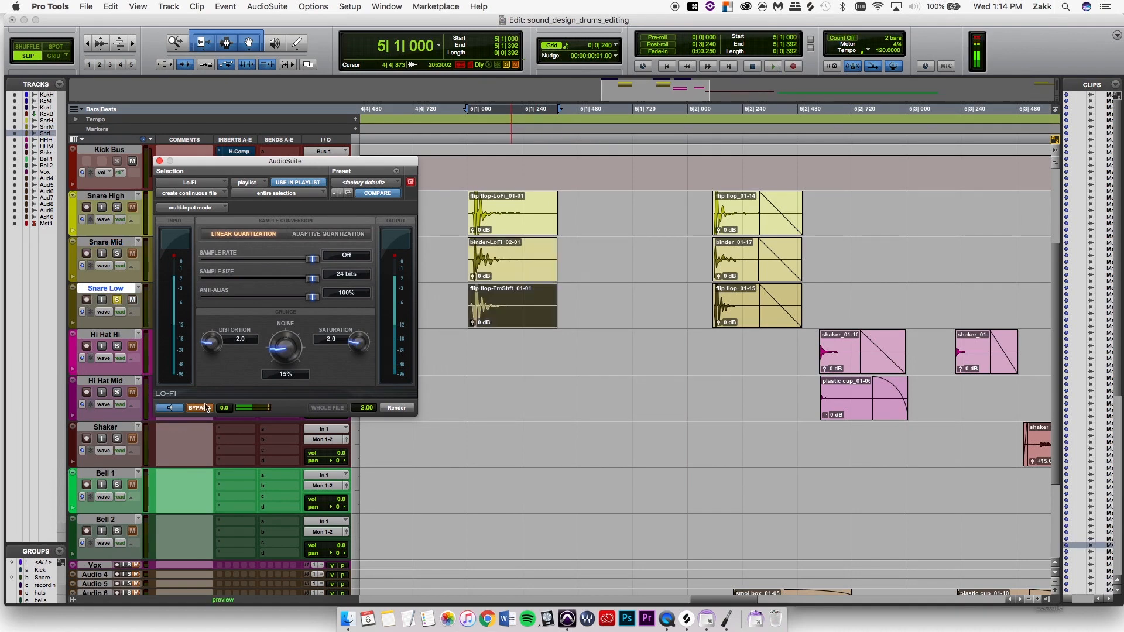
pyautogui.click(205, 408)
pyautogui.click(401, 410)
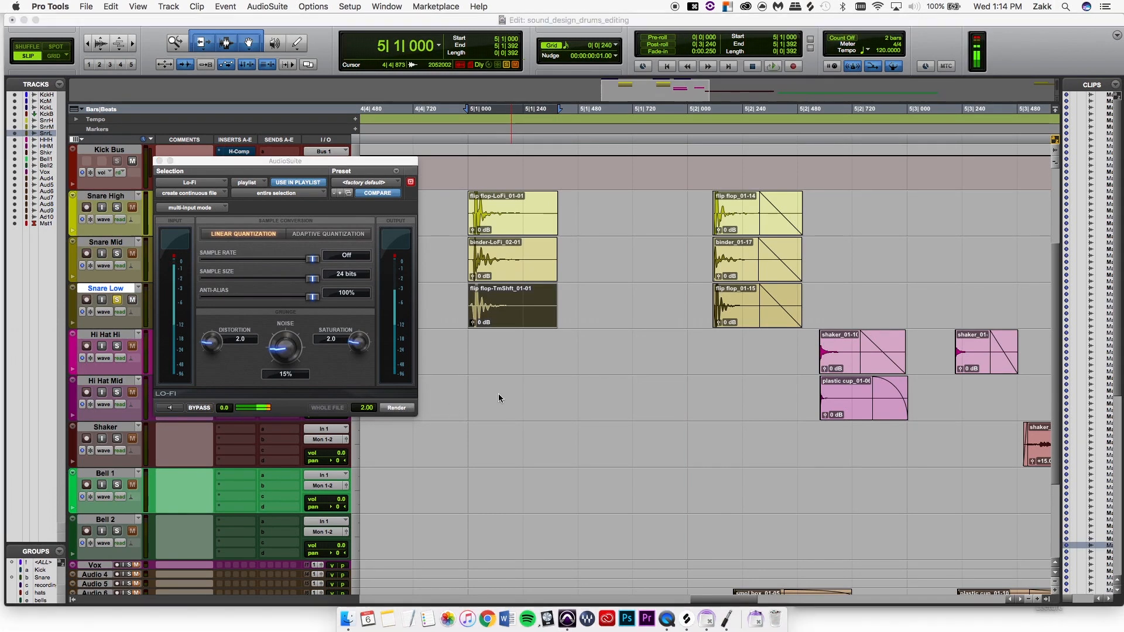
# Solo all three snare tracks and audition the layered snare from just before its first clips
pyautogui.click(452, 253)
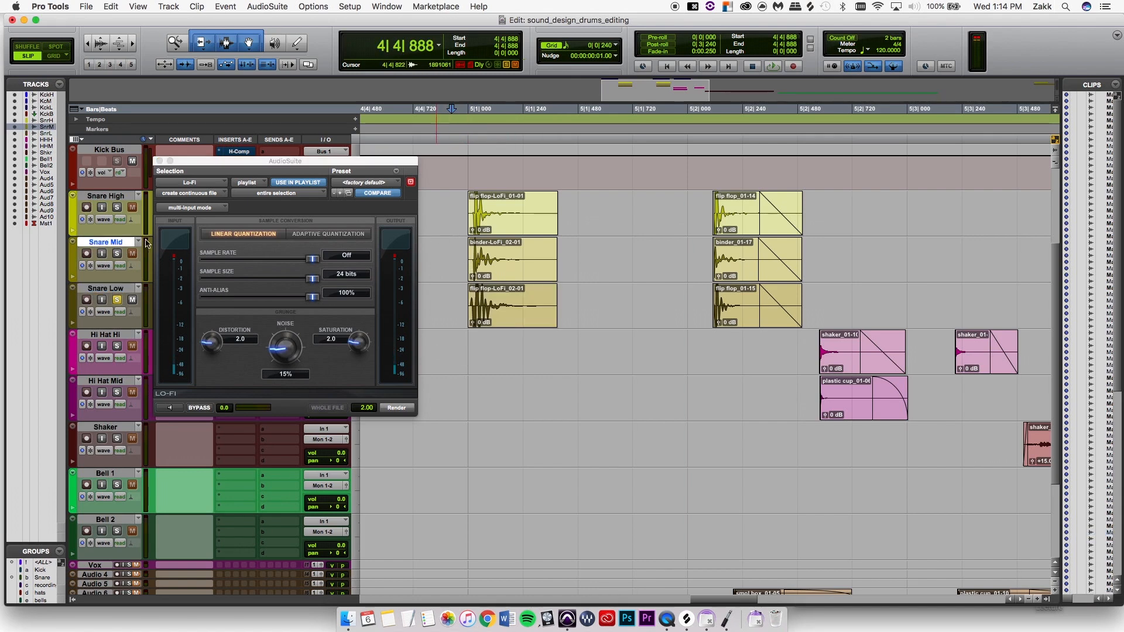
pyautogui.click(116, 208)
pyautogui.press('space')
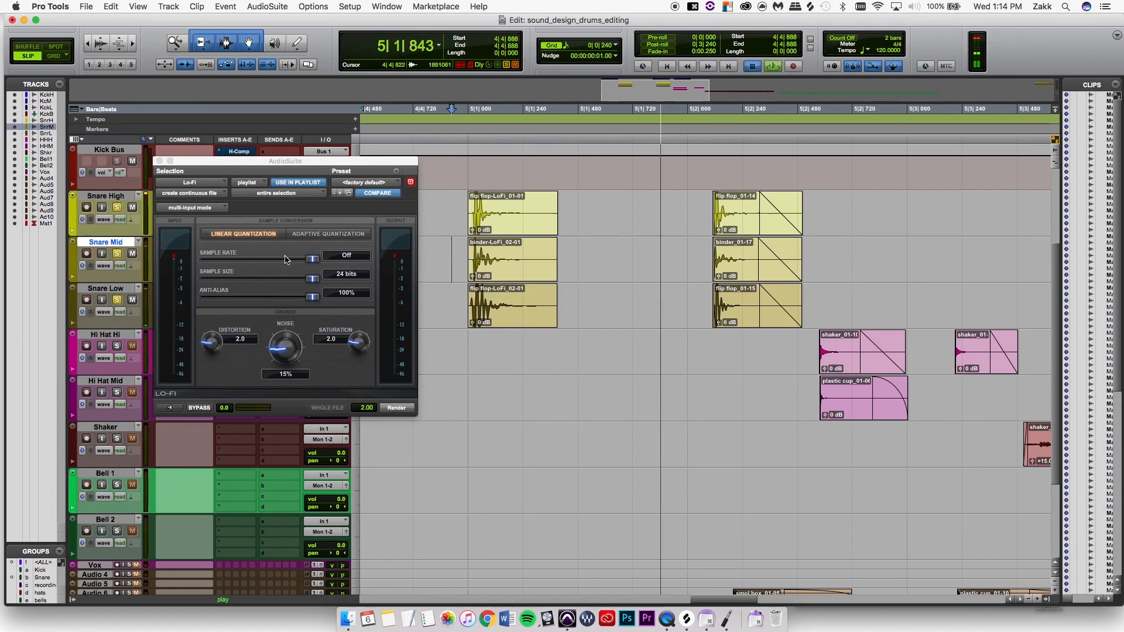
pyautogui.press('space')
pyautogui.press('space')
pyautogui.press('space')
# Audition the snare through the Lo-Fi insert on the Snare Bus and close the effect window
pyautogui.press('space')
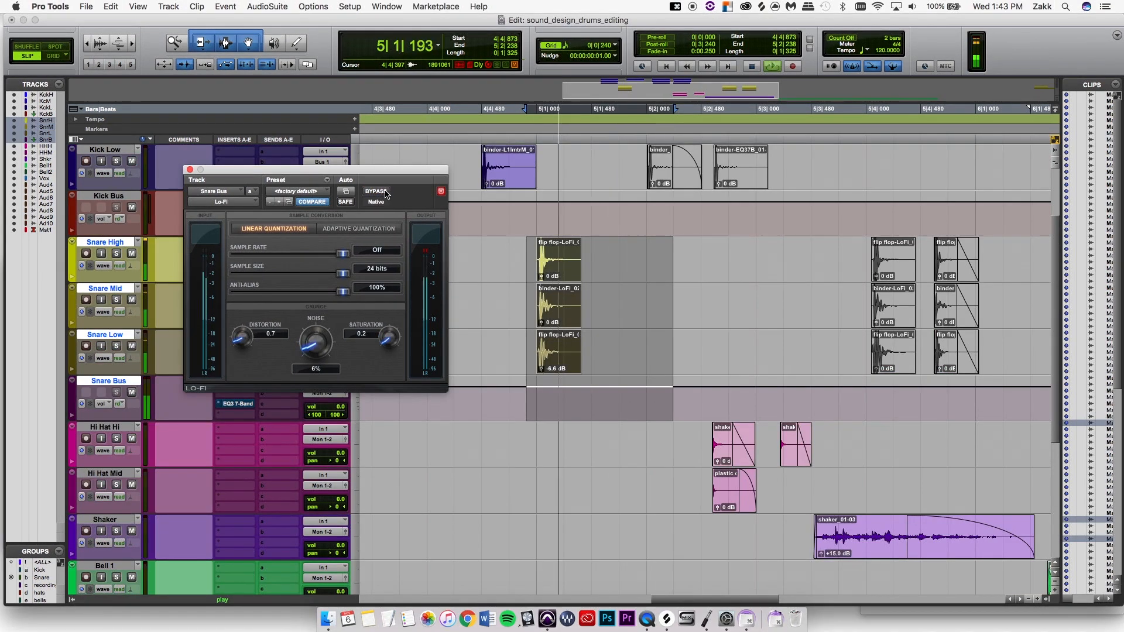
pyautogui.press('space')
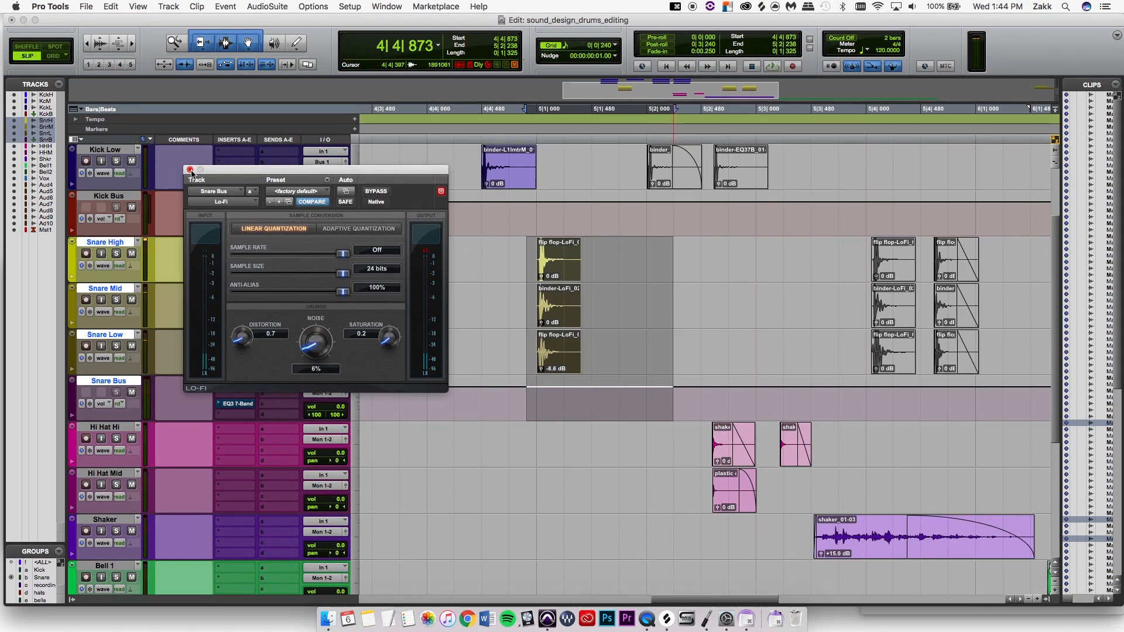
pyautogui.press('space')
pyautogui.press('space')
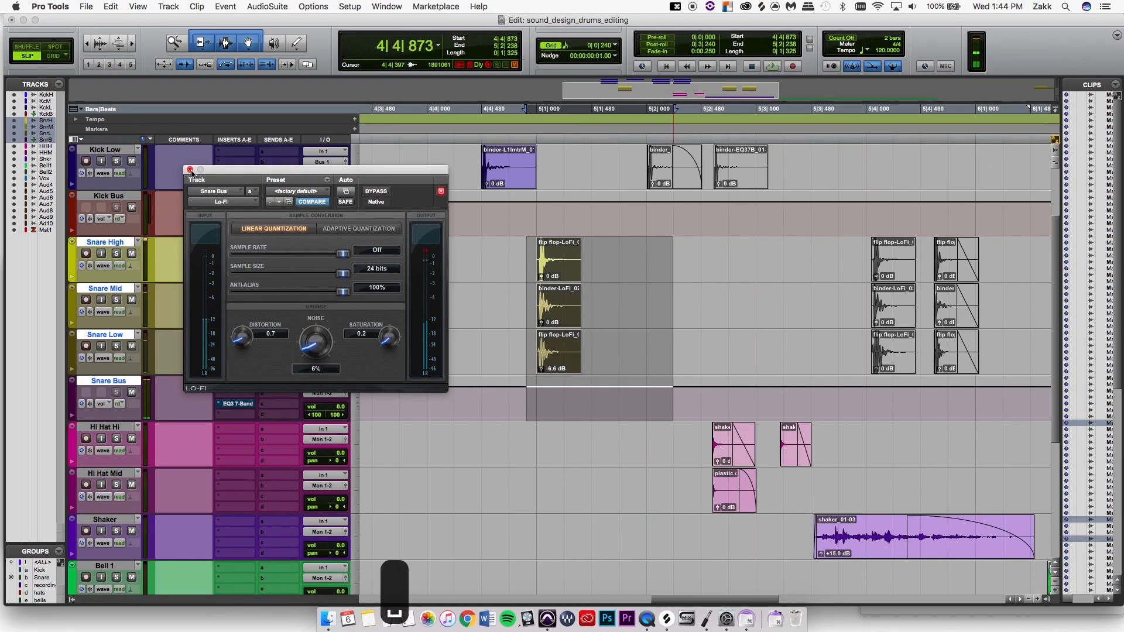
pyautogui.click(191, 170)
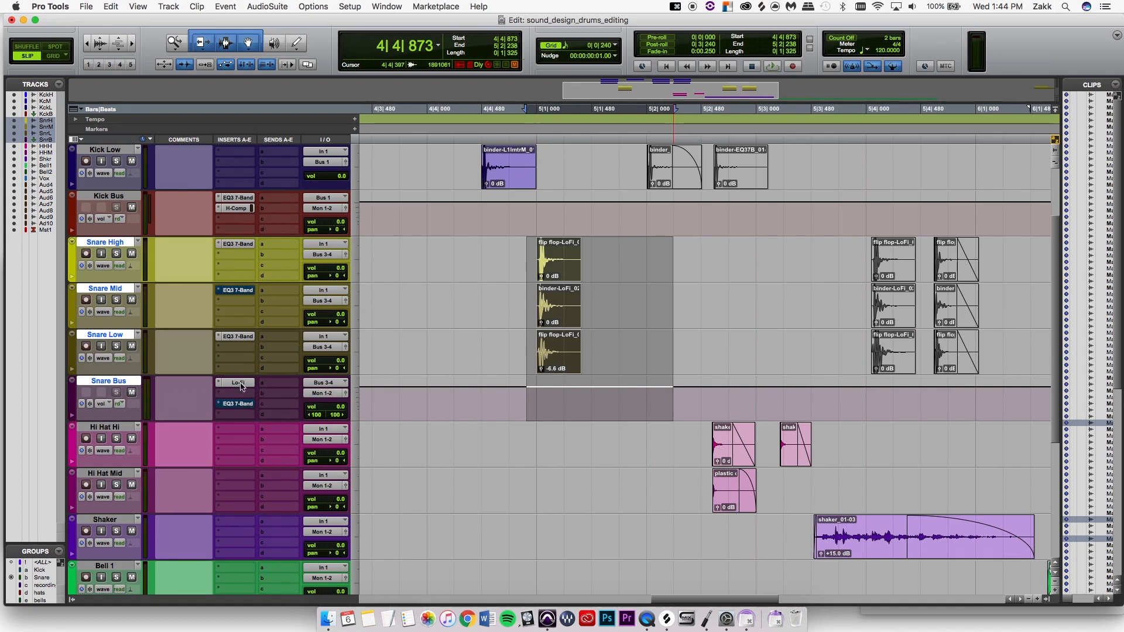
# Audition the snare with the Snare Bus EQ3 7-Band bypassed and active, and close the equalizer
pyautogui.click(238, 403)
pyautogui.press('space')
pyautogui.click(376, 191)
pyautogui.click(383, 193)
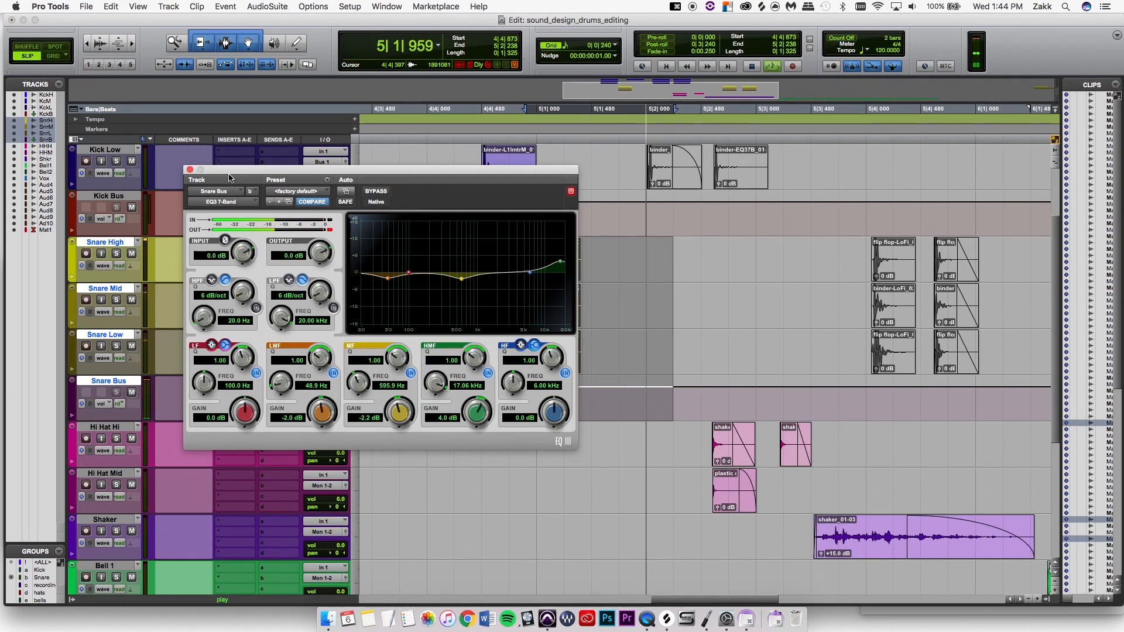
pyautogui.press('space')
pyautogui.click(190, 171)
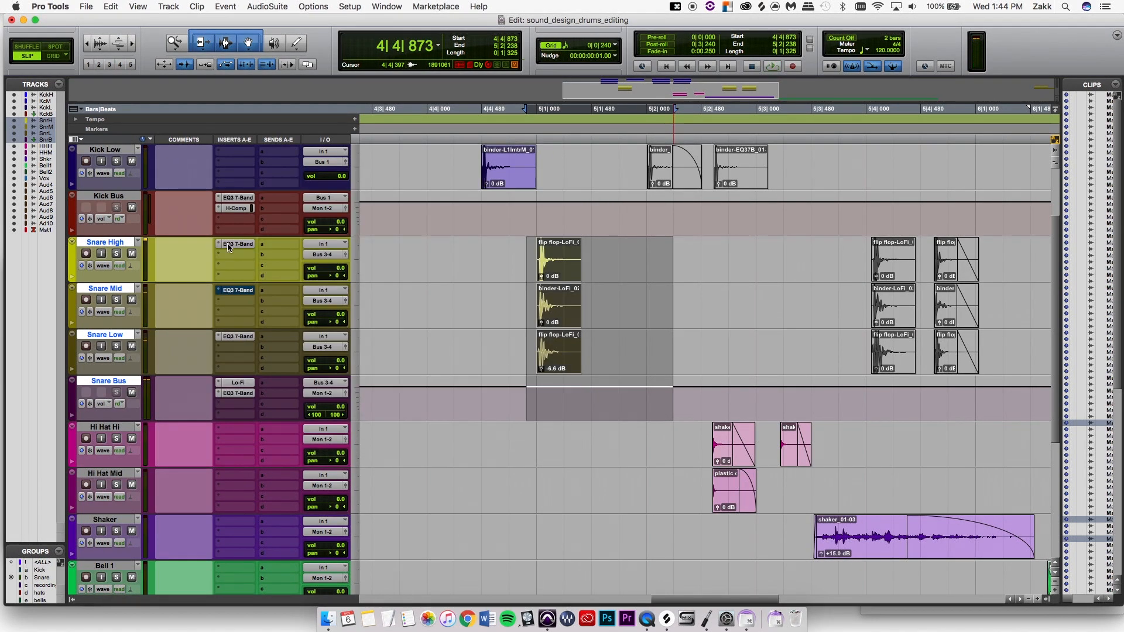
# Add an H-Comp compressor as the third Snare Bus insert, compare it bypassed and active, and close it
pyautogui.click(241, 404)
pyautogui.moveTo(281, 403)
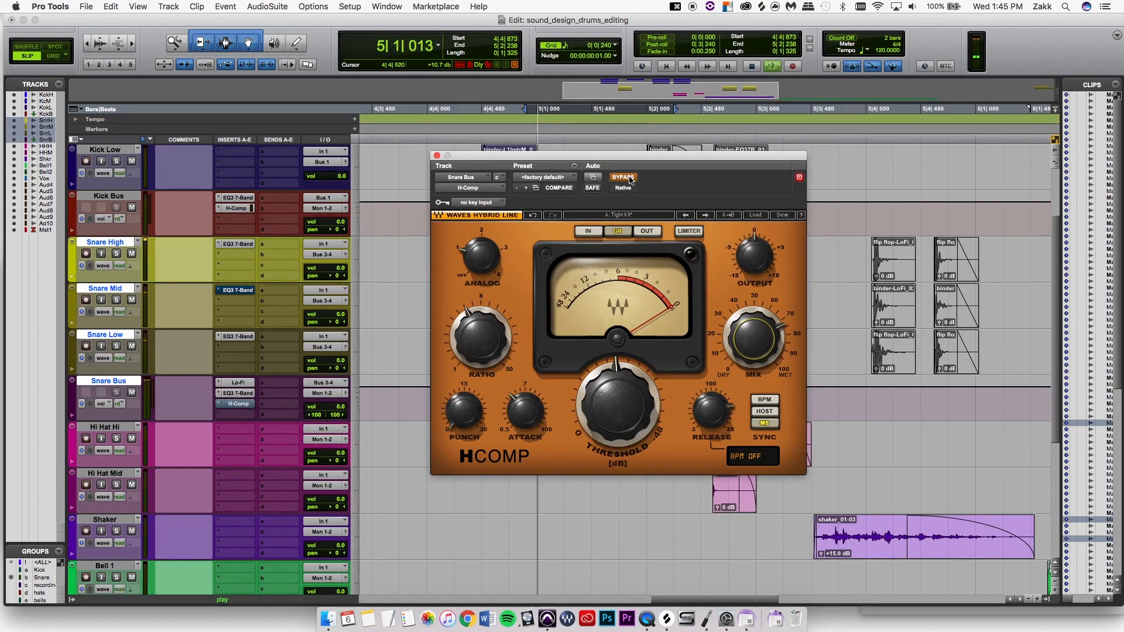
pyautogui.click(623, 178)
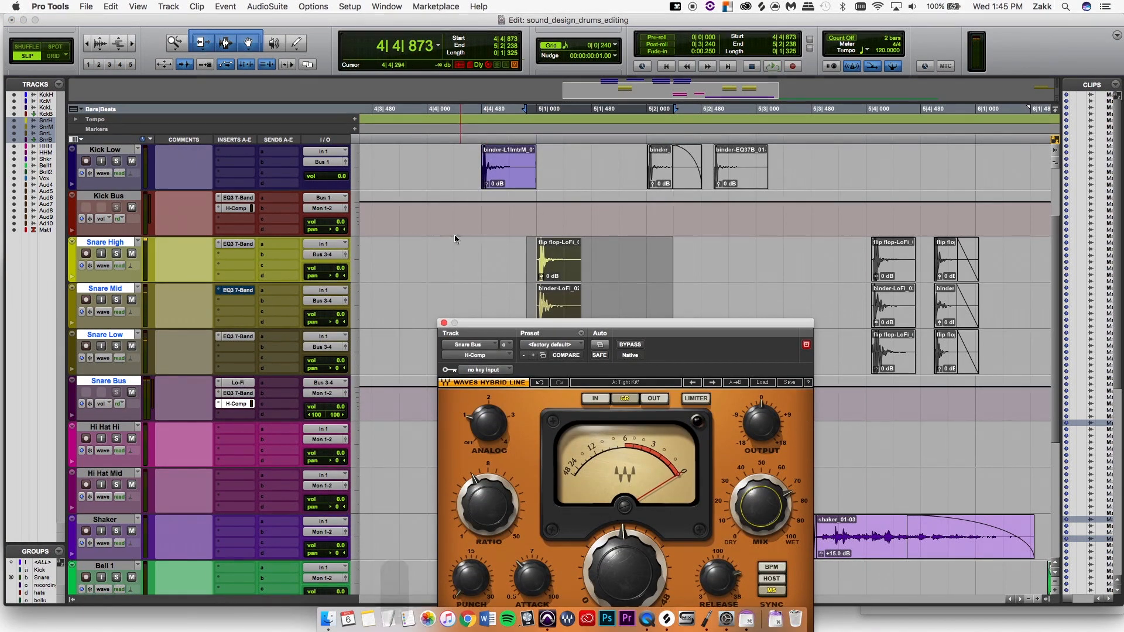
pyautogui.click(430, 258)
pyautogui.press('super+w')
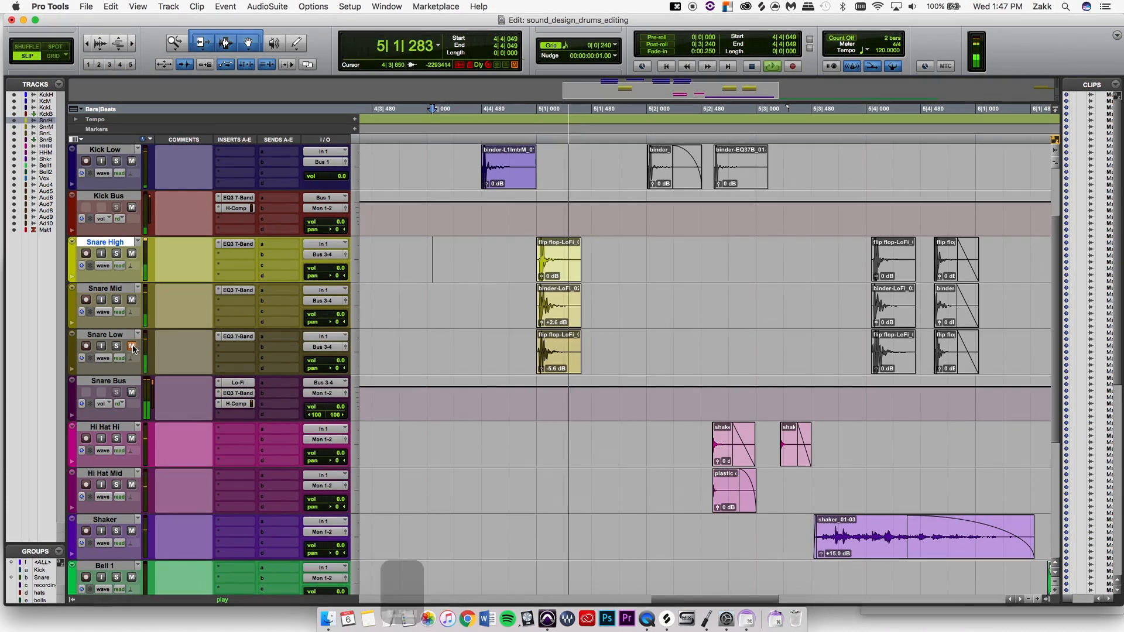
# Audition the snare with the Snare Low layer left out
pyautogui.press('space')
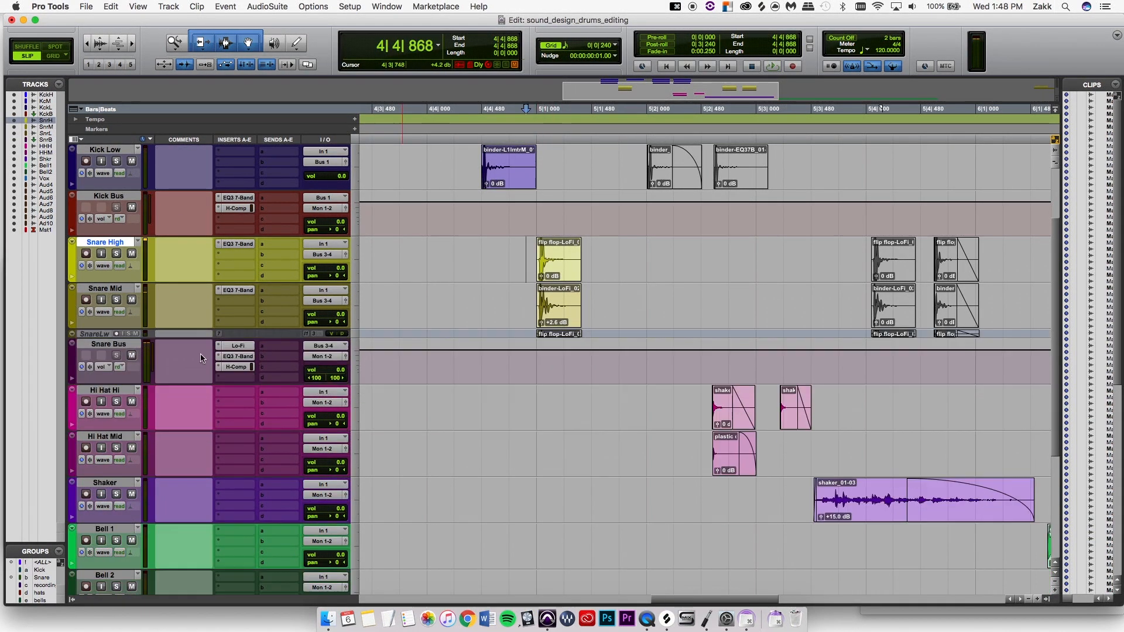
pyautogui.press('space')
pyautogui.press('space')
pyautogui.press('space')
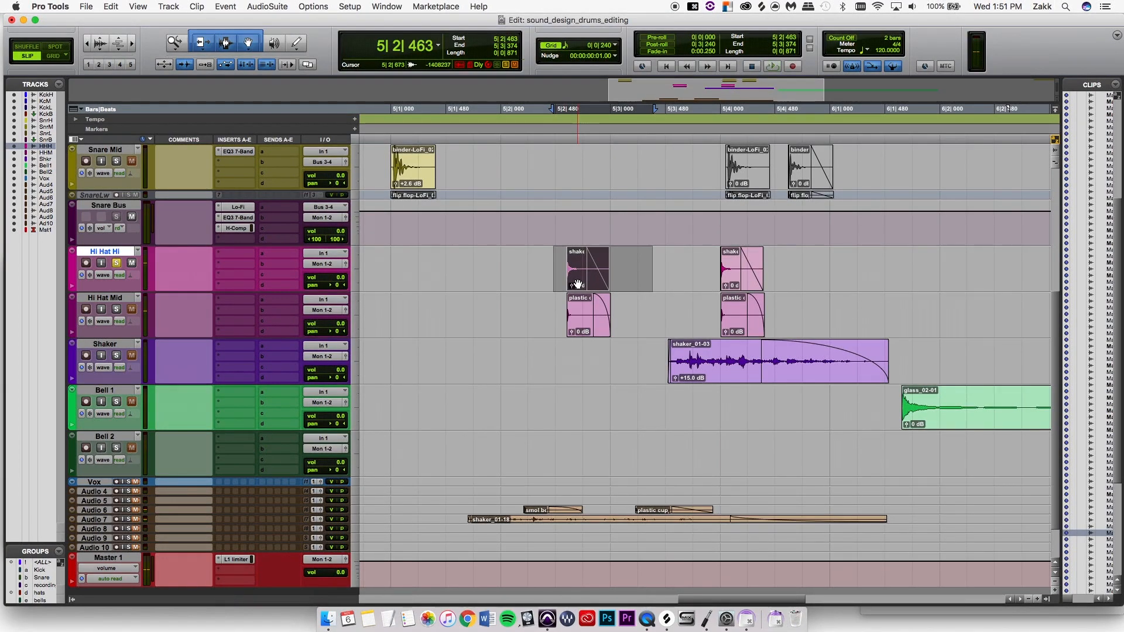
# Render Time Shift onto the first Hi Hat Hi shaker clip at 37.89% speed and 5.64 semitones, and play it back
pyautogui.click(577, 285)
pyautogui.click(267, 6)
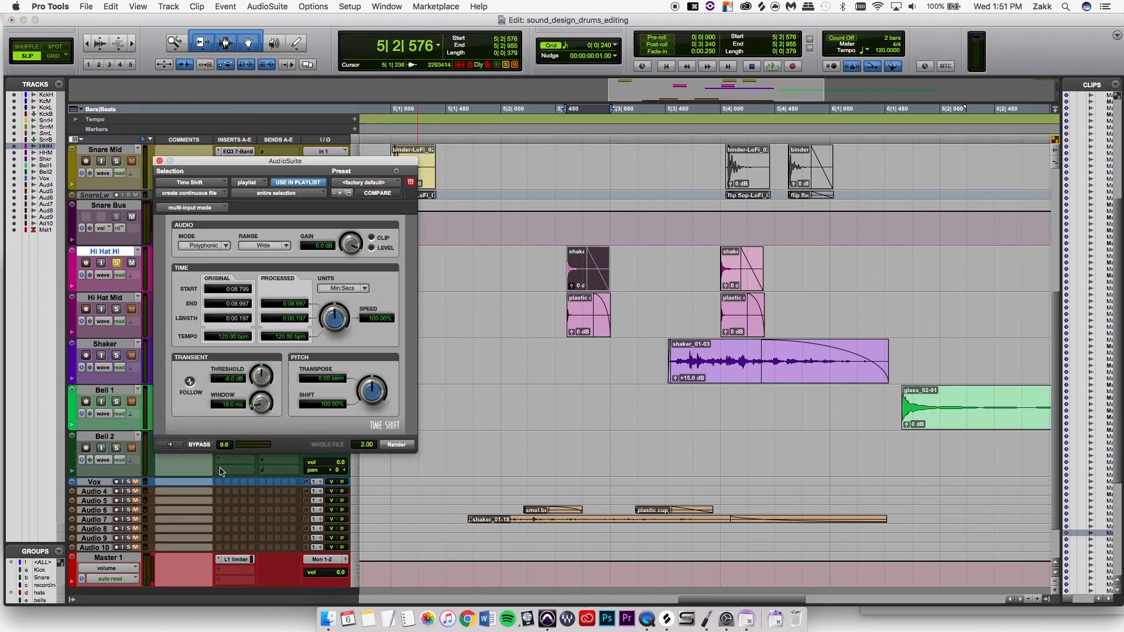
pyautogui.press('space')
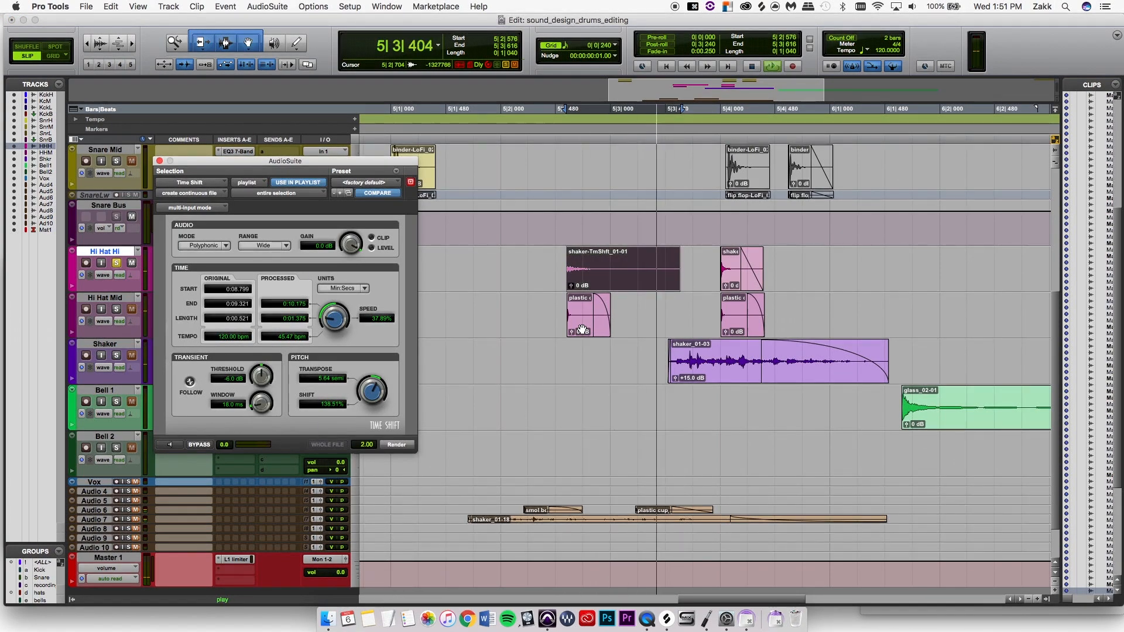
pyautogui.press('space')
# Render Lo-Fi onto the Hi Hat Hi clip with distortion 1.8 and saturation 2.8, and onto the Hi Hat Mid clip with distortion 1.9 and noise 100%
pyautogui.click(530, 258)
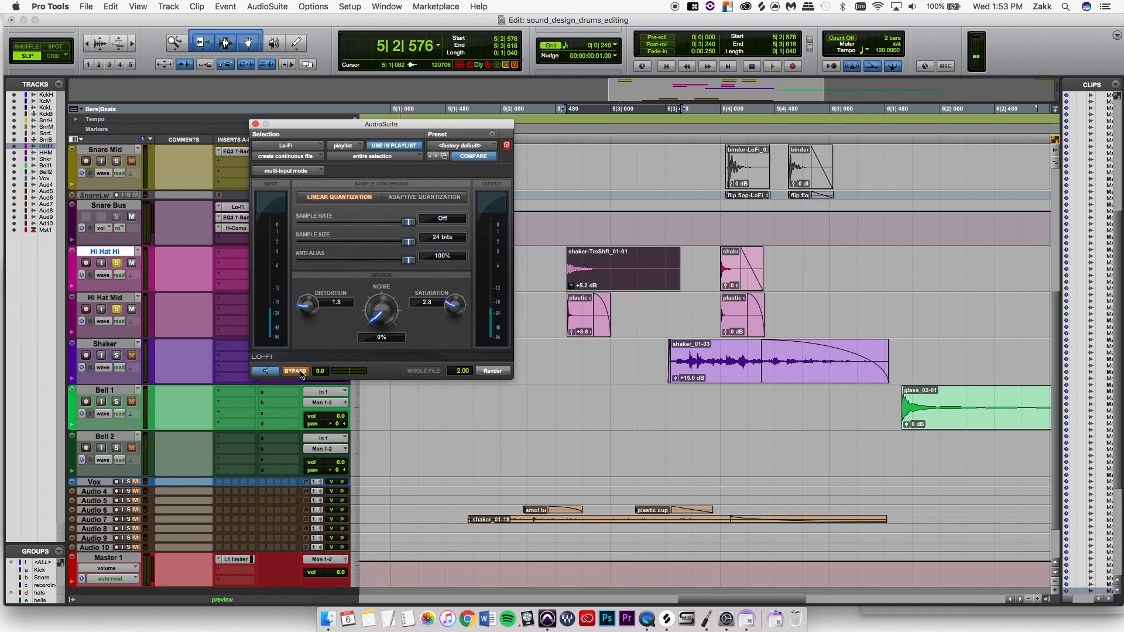
pyautogui.click(493, 371)
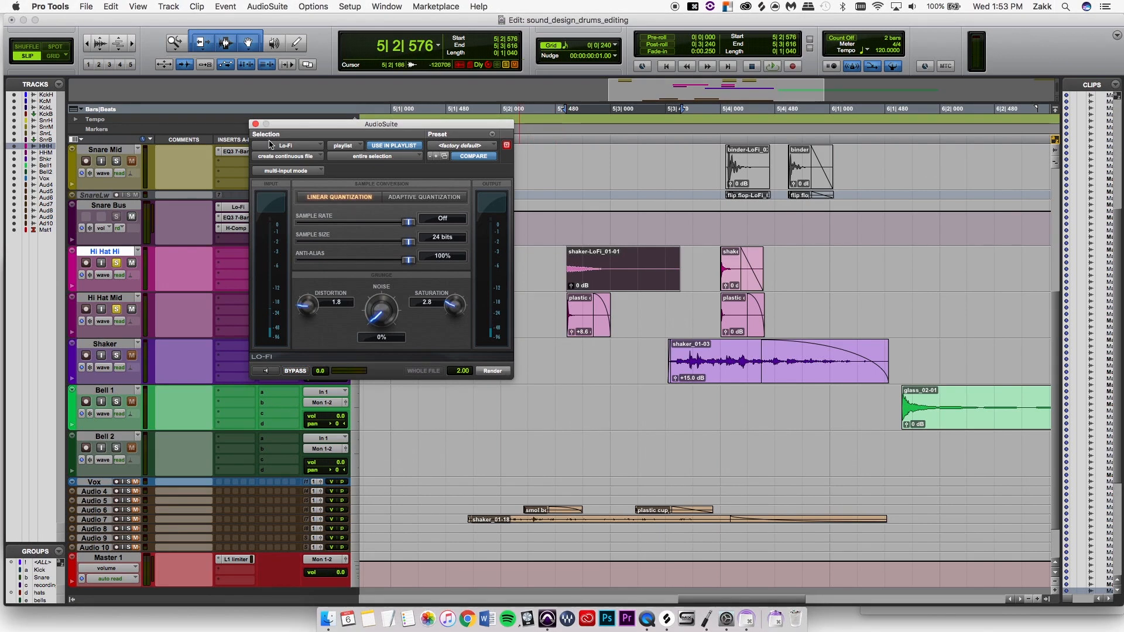
pyautogui.click(247, 377)
pyautogui.click(443, 379)
# Set the gain of the first Hi Hat Mid clip to -6.6 dB while auditioning both hi-hat layers
pyautogui.press('space')
pyautogui.press('space')
pyautogui.press('space')
pyautogui.press('space')
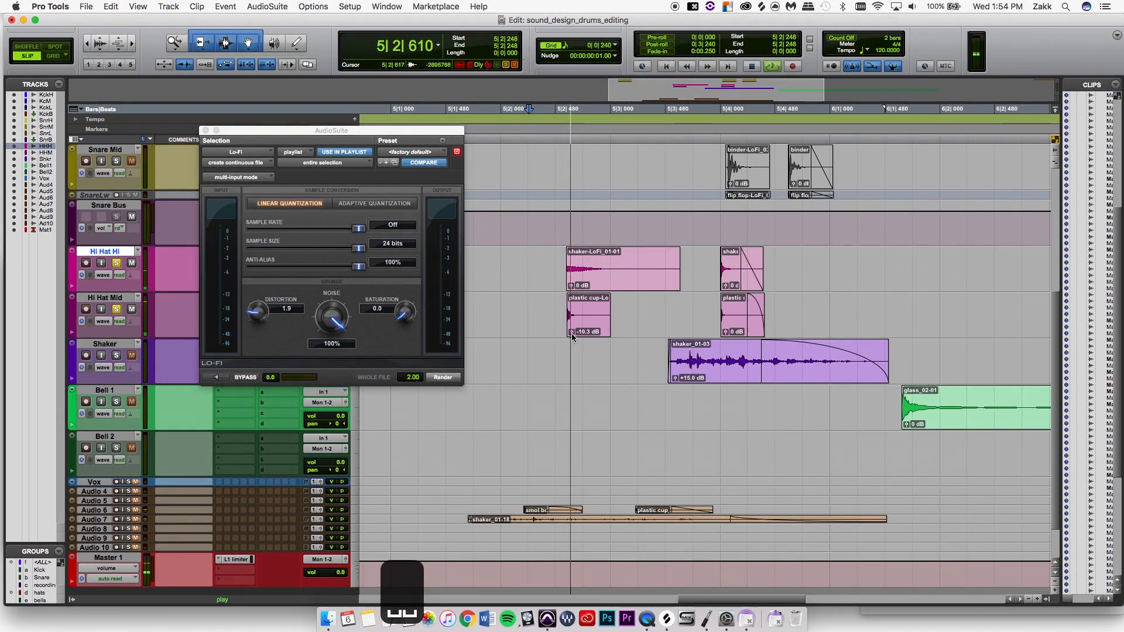
pyautogui.click(572, 332)
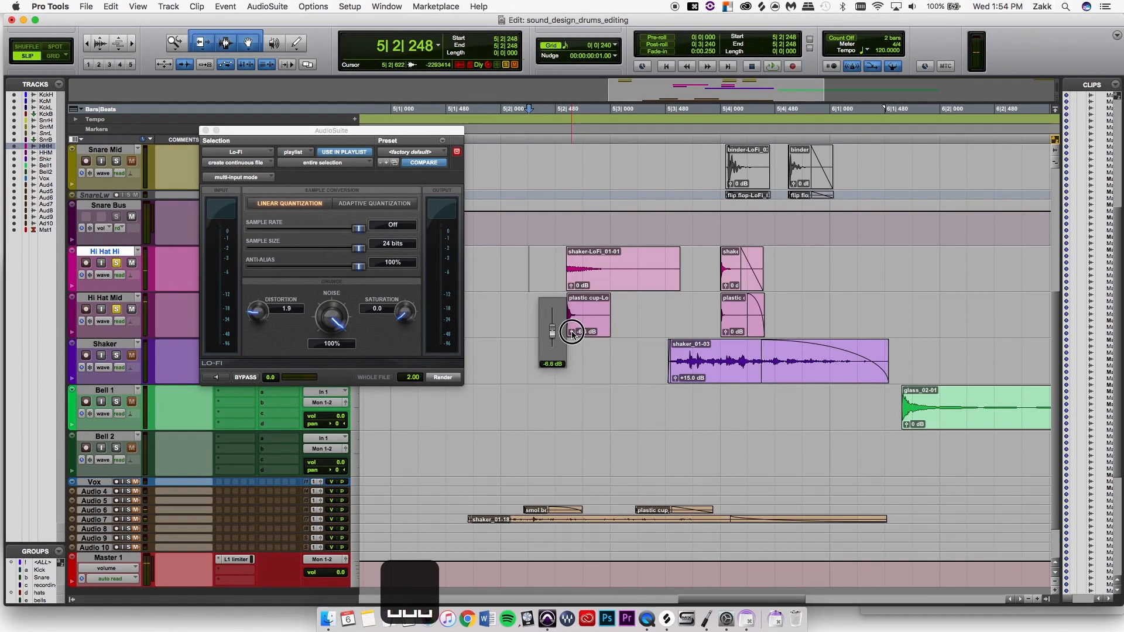
pyautogui.moveTo(572, 333); pyautogui.dragTo(572, 319)
pyautogui.press('space')
pyautogui.press('space')
# Equalize the first Hi Hat Hi clip with EQ3 7-Band at -18.0 dB on 4.10 kHz and 10.6 dB on 14.56 kHz
pyautogui.click(588, 277)
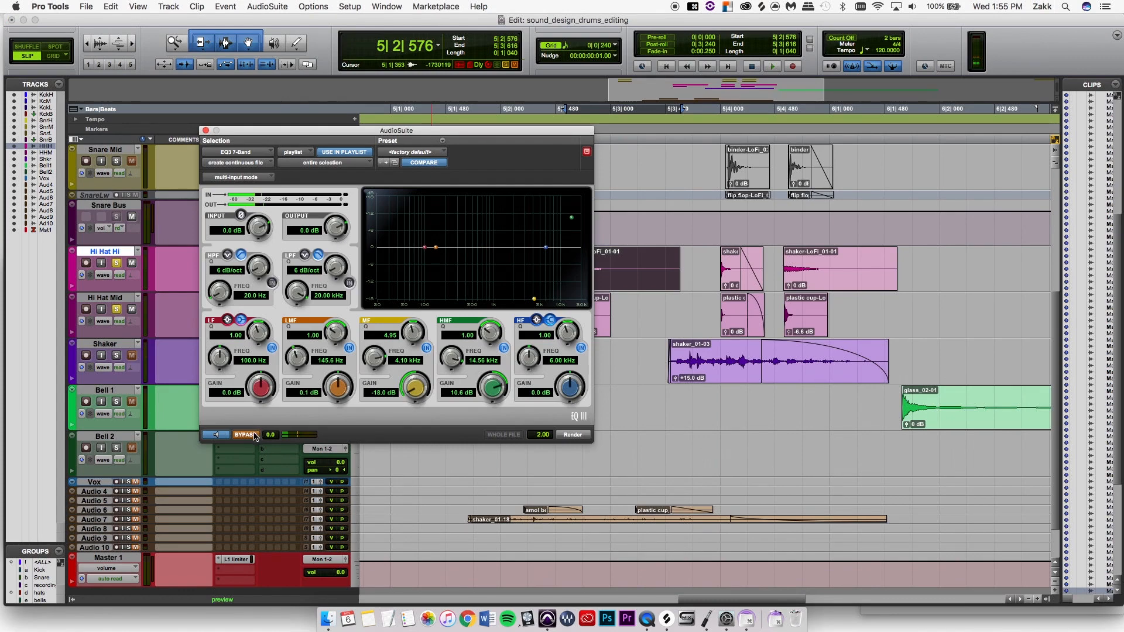
pyautogui.click(254, 435)
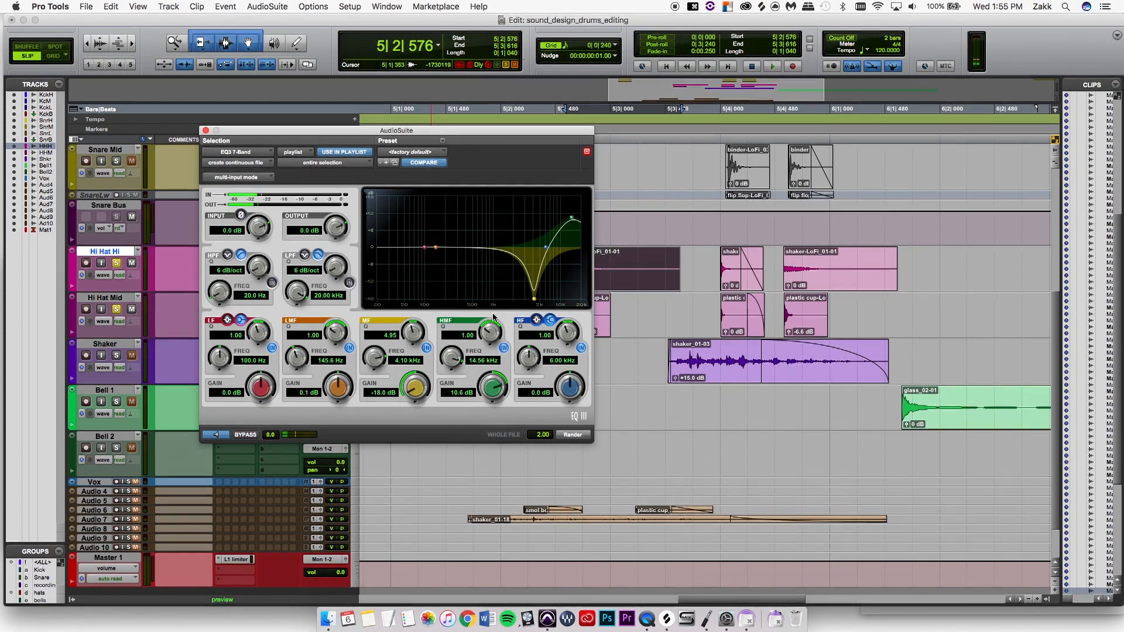
# Render EQ3 7-Band onto the first Hi Hat Mid clip at -12.0 dB on 303.4 Hz and 2.25 kHz, and 9.4 dB on 8.00 kHz
pyautogui.click(253, 435)
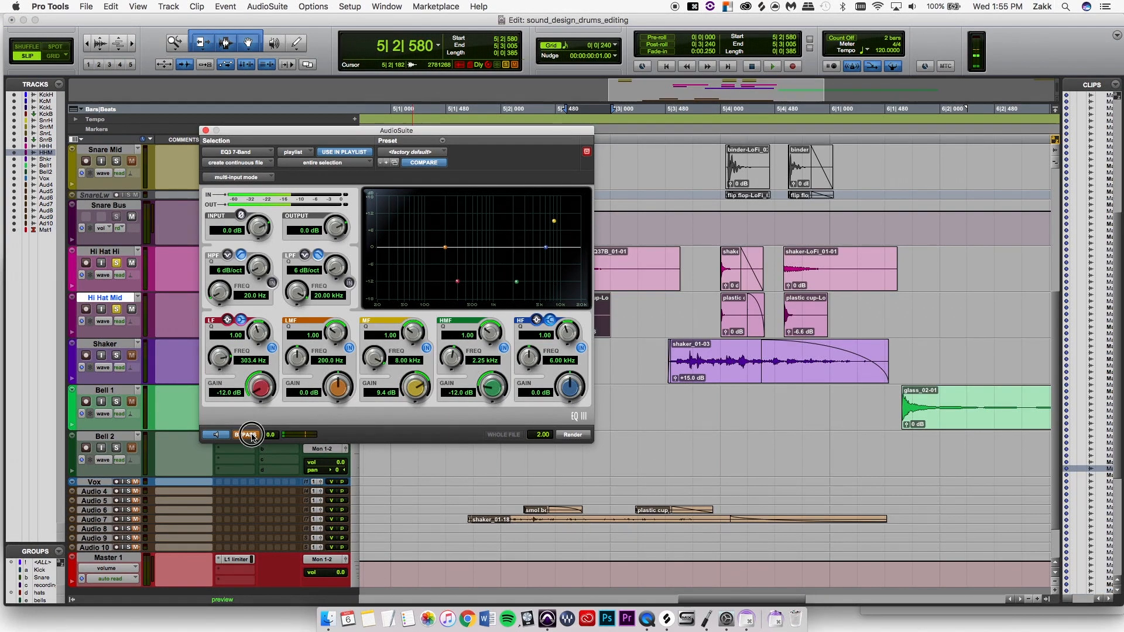
pyautogui.click(252, 435)
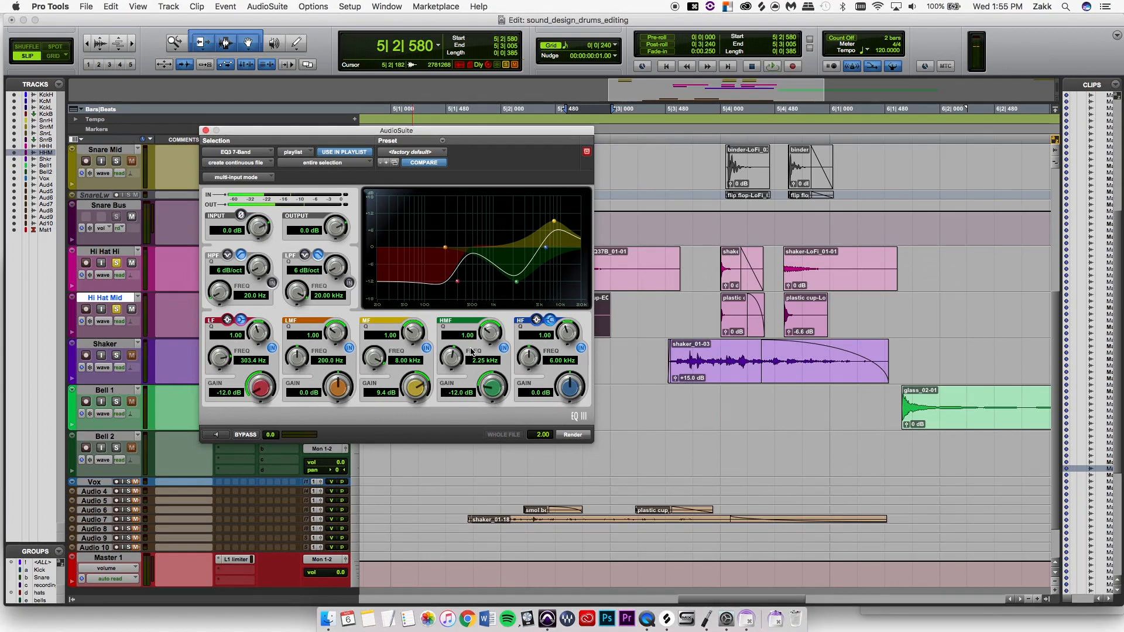
pyautogui.click(205, 130)
# Play back the two equalized hi-hat layers together
pyautogui.press('space')
pyautogui.press('space')
pyautogui.press('space')
pyautogui.press('space')
# Render bx_blackdist2 distortion onto the first hi-hat clips, including the Hi Hat Mid one, and close the effect
pyautogui.click(373, 269)
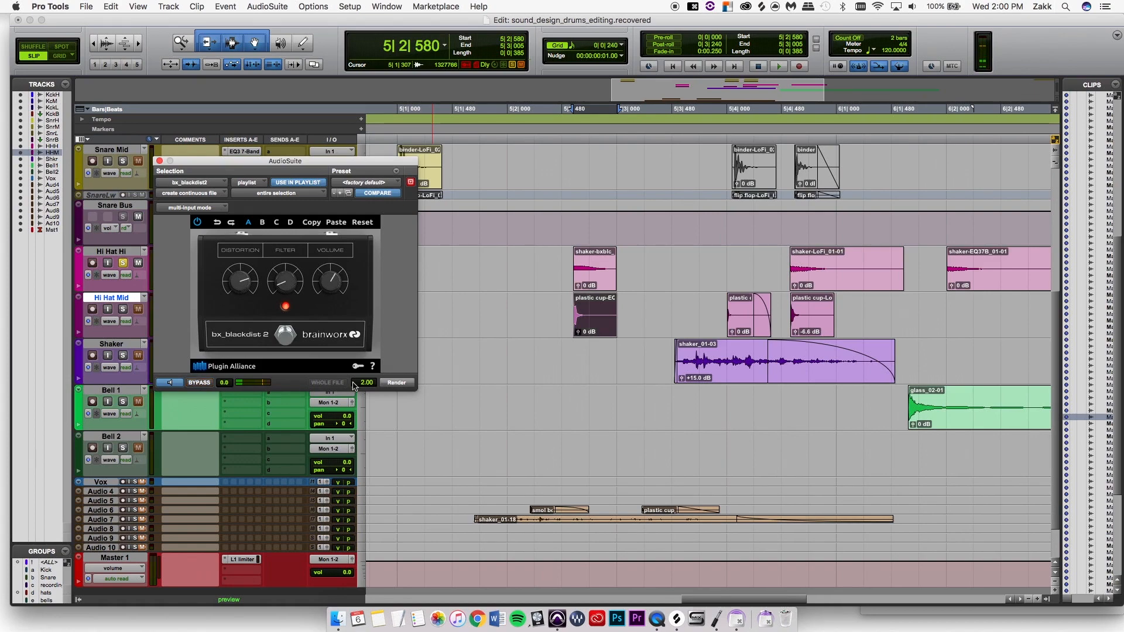
pyautogui.click(401, 384)
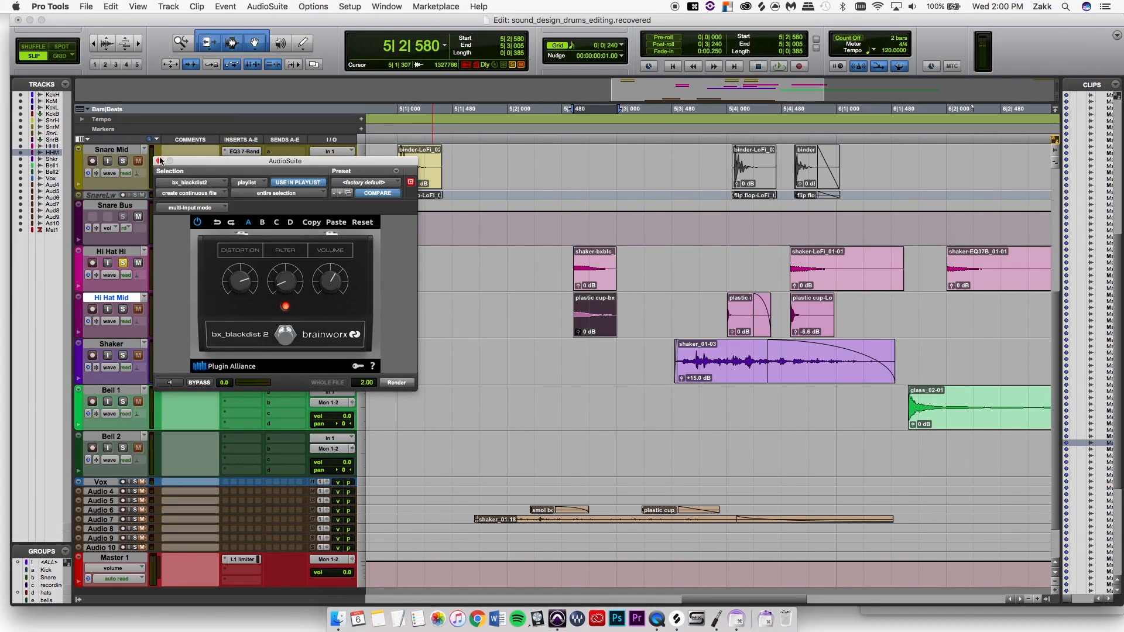
pyautogui.click(159, 161)
# Set the gain of the distorted Hi Hat Hi clip to -8.5 dB while auditioning the hi-hat
pyautogui.press('space')
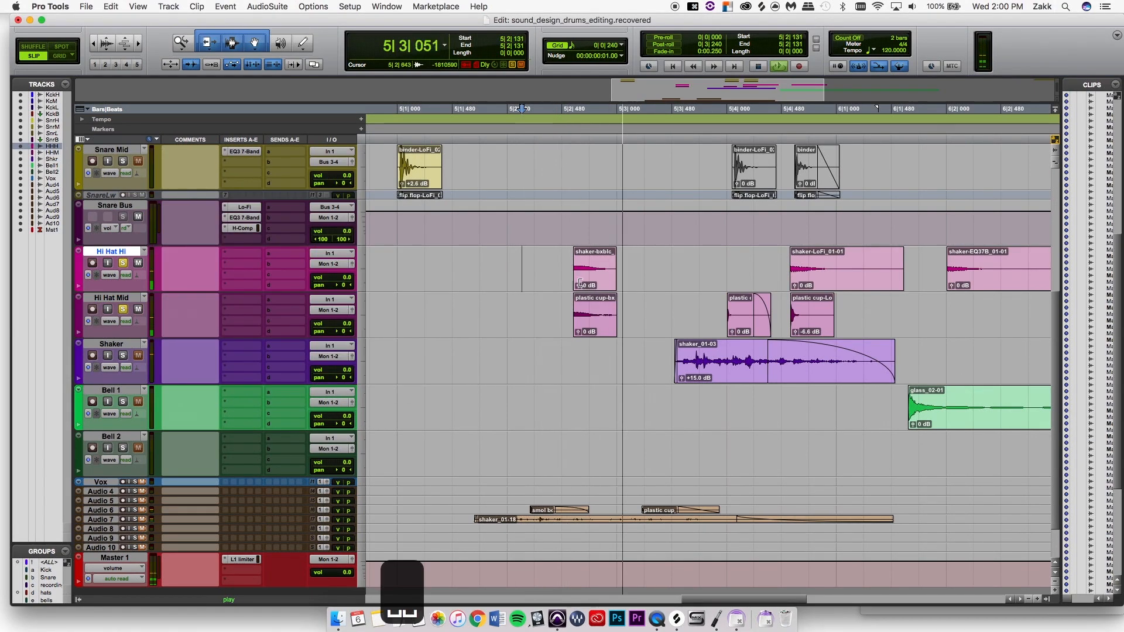
pyautogui.press('space')
pyautogui.moveTo(577, 285); pyautogui.dragTo(579, 291)
pyautogui.press('space')
pyautogui.press('space')
pyautogui.press('space')
pyautogui.press('space')
# Set the gain of the distorted Hi Hat Mid clip to +6.0 dB and audition the balance between the layers
pyautogui.moveTo(577, 337); pyautogui.dragTo(580, 329)
pyautogui.press('space')
pyautogui.press('space')
pyautogui.press('space')
pyautogui.press('space')
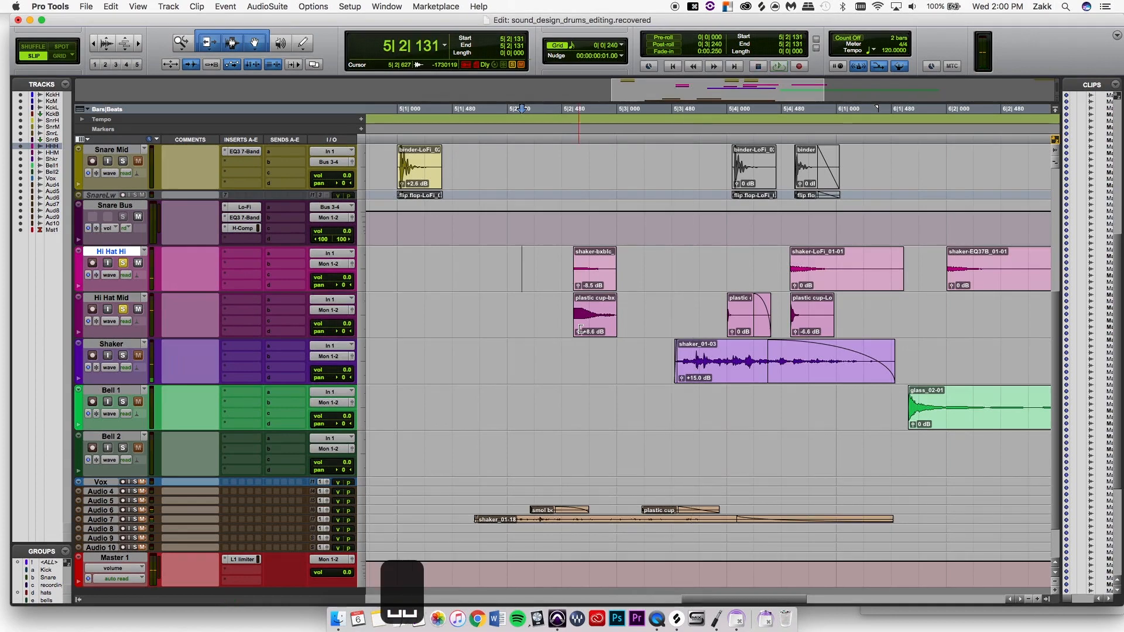
pyautogui.press('space')
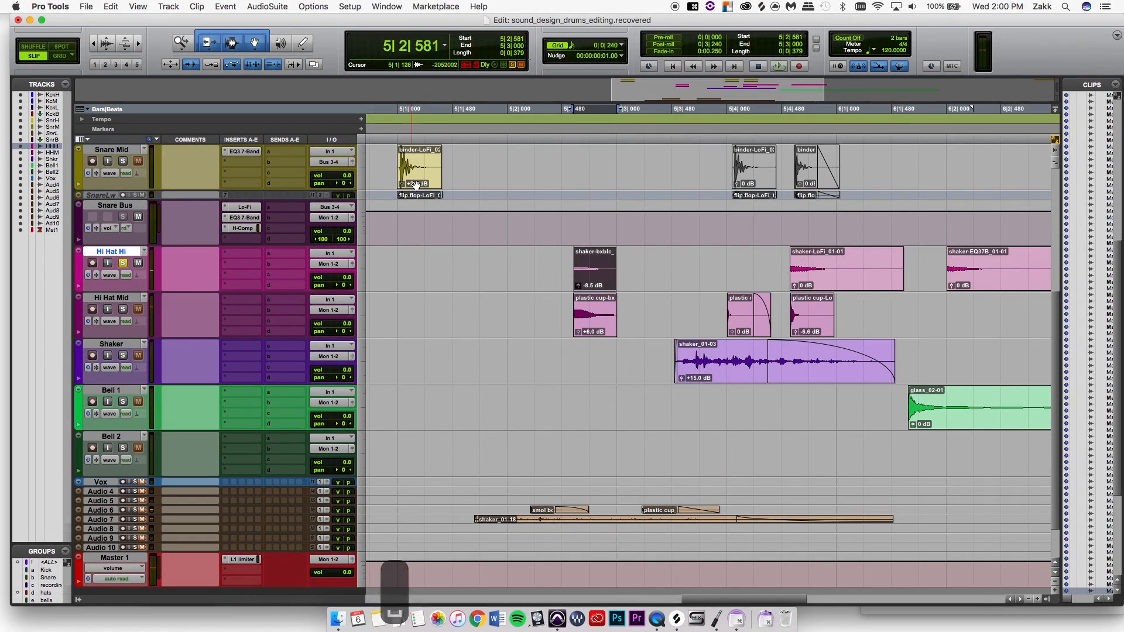
# Render an EQ3 7-Band cut of -18.0 dB at 2.60 kHz with Q 10 onto the distorted Hi Hat Hi clip and audition it
pyautogui.press('space')
pyautogui.press('space')
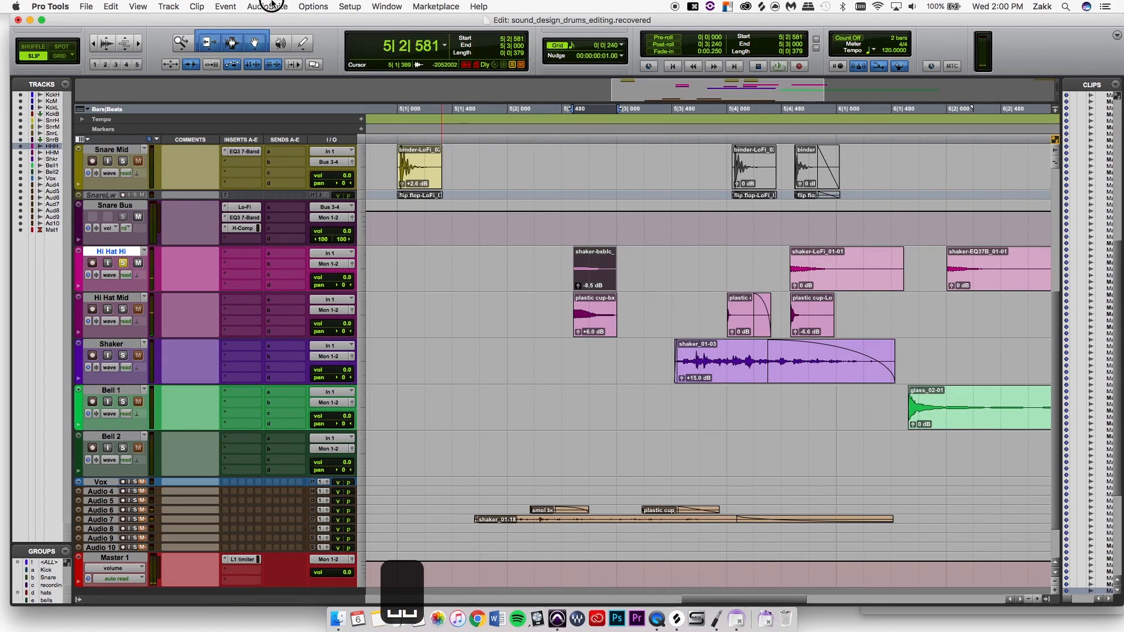
pyautogui.click(271, 6)
pyautogui.moveTo(275, 20)
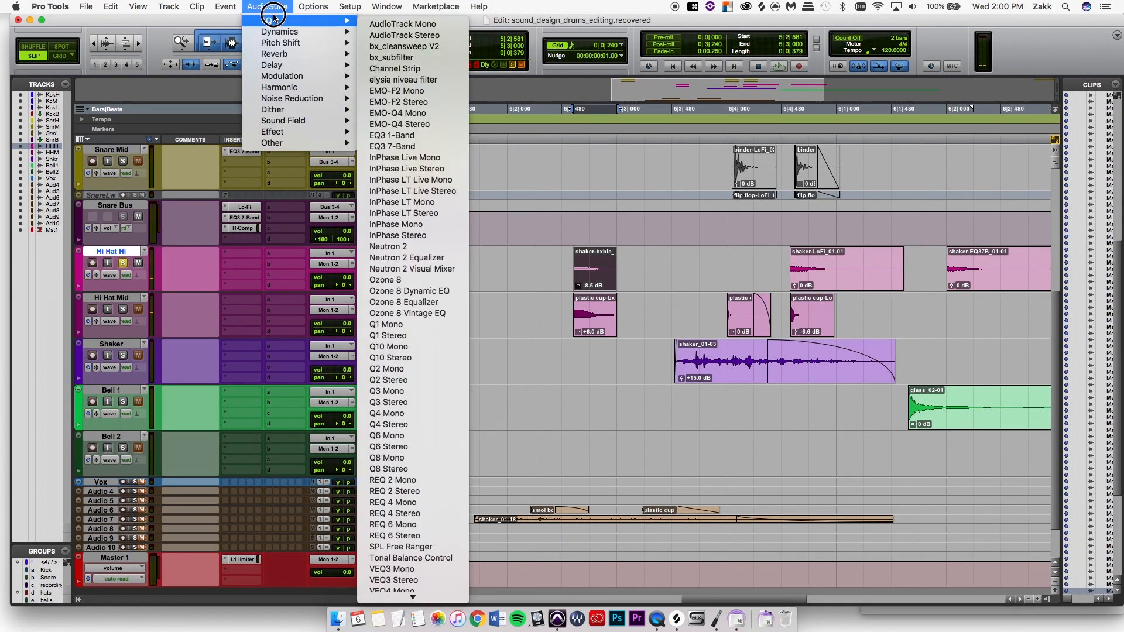
pyautogui.click(418, 146)
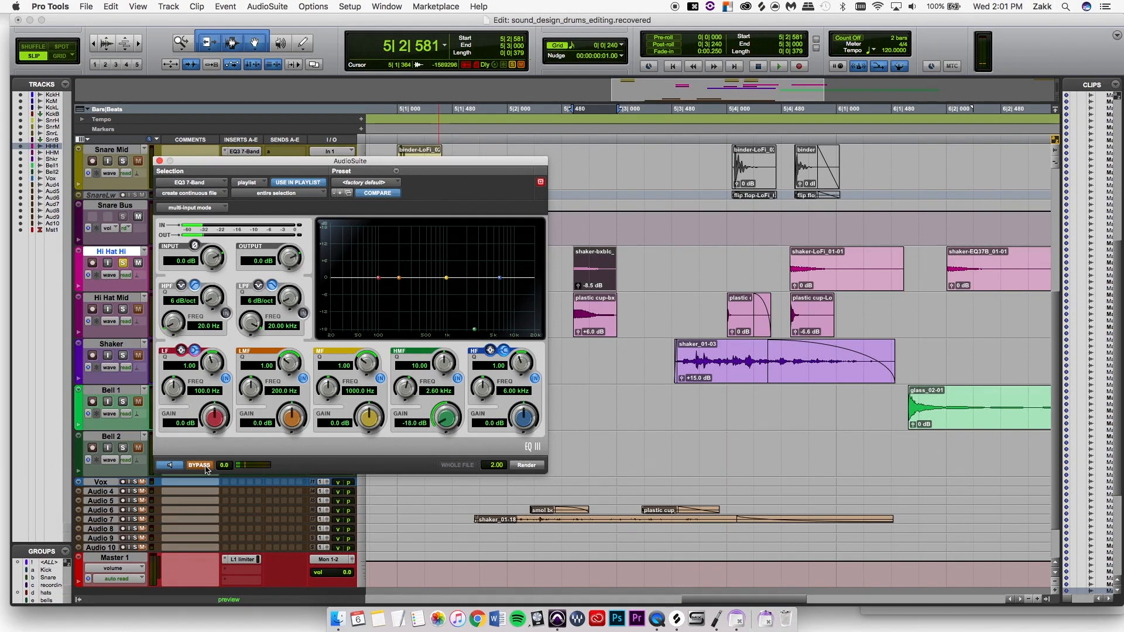
pyautogui.click(534, 467)
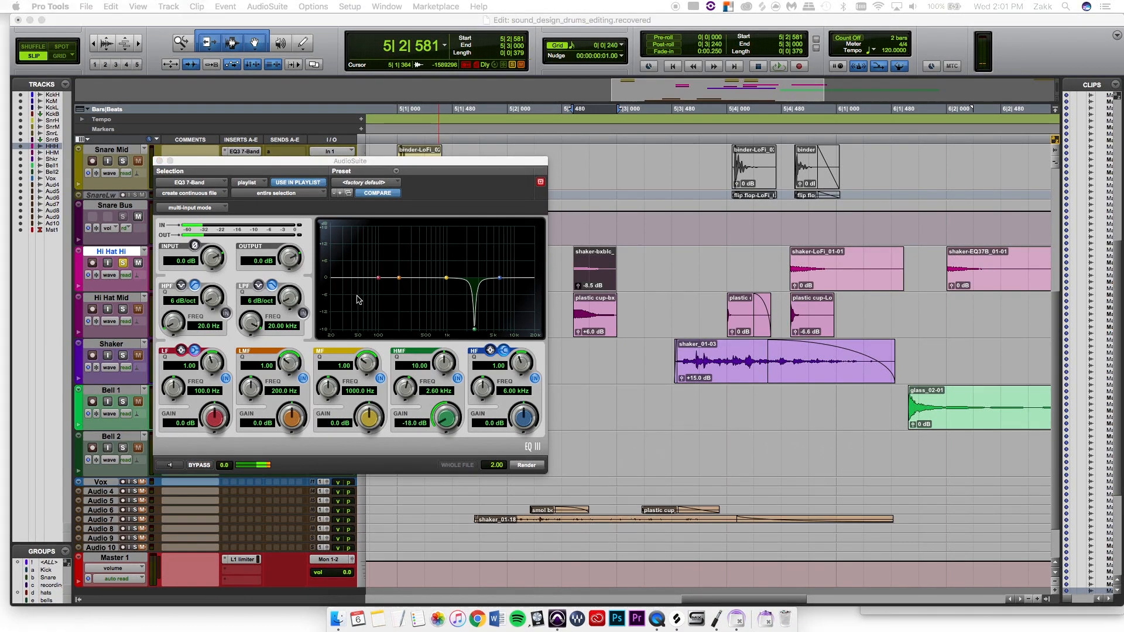
pyautogui.click(159, 161)
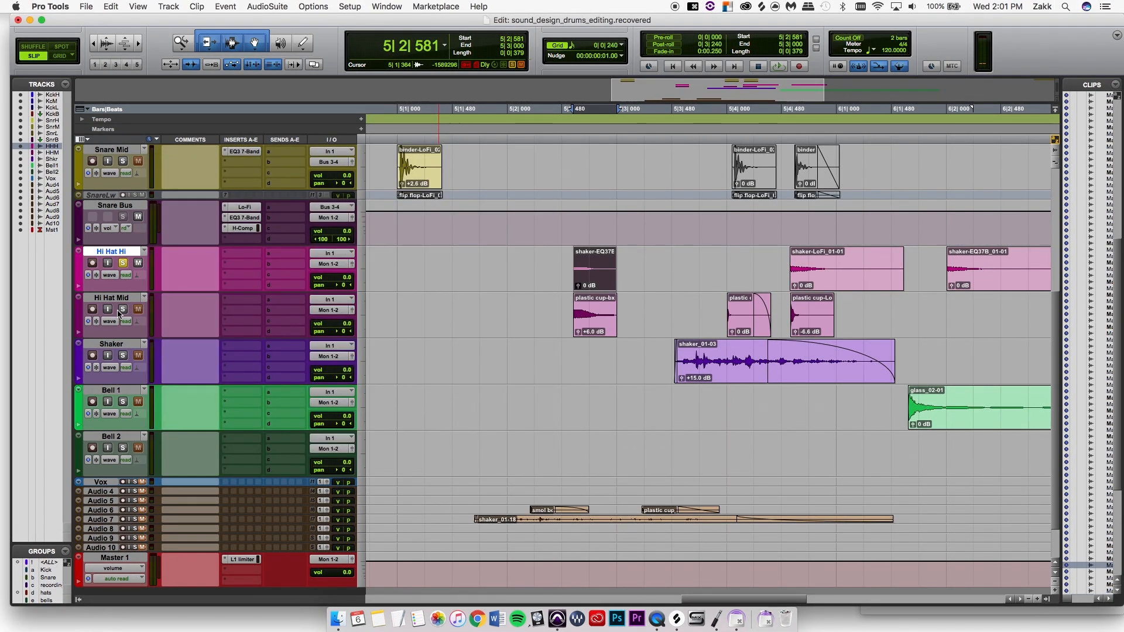
pyautogui.click(532, 264)
pyautogui.press('space')
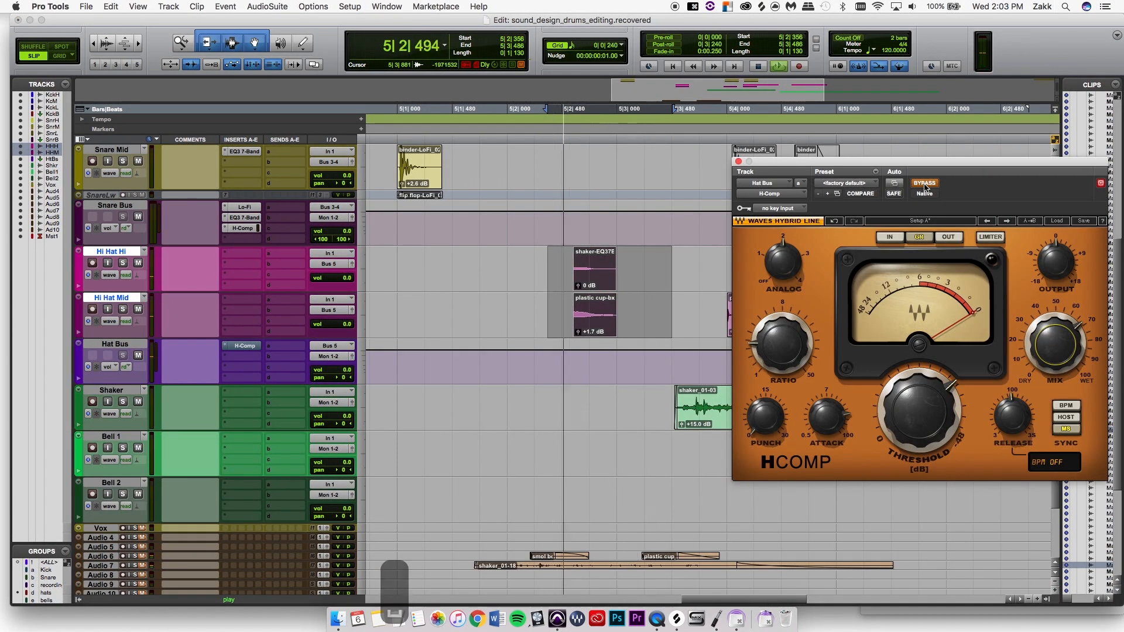
# Take the Hat Bus H-Comp out of bypass while the two hi-hat layers play, and close the compressor
pyautogui.click(925, 186)
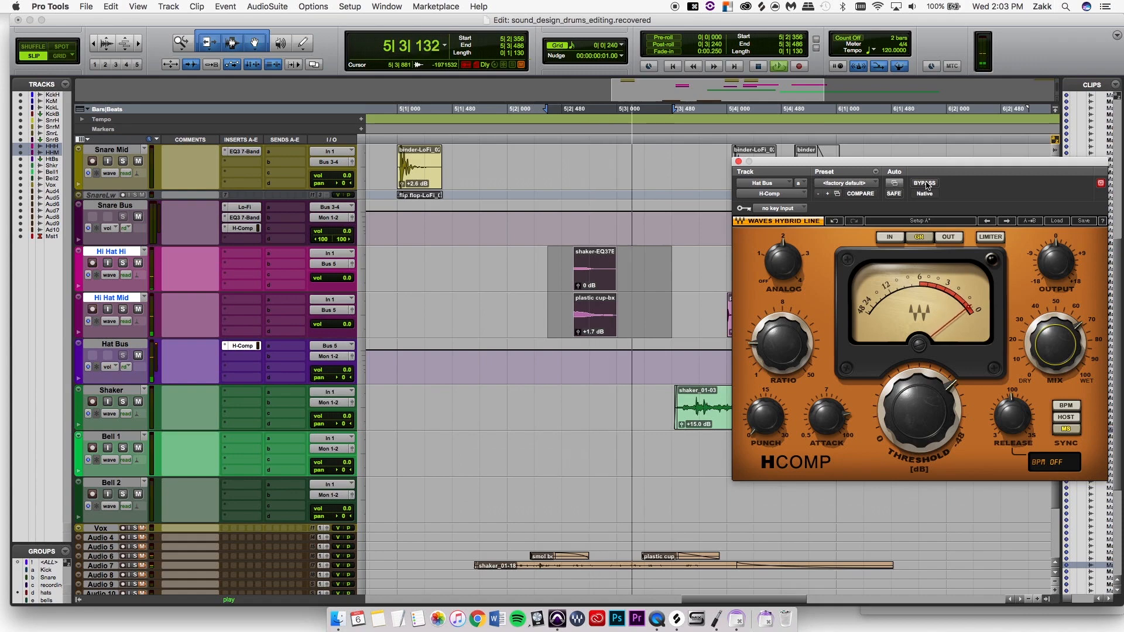
pyautogui.press('space')
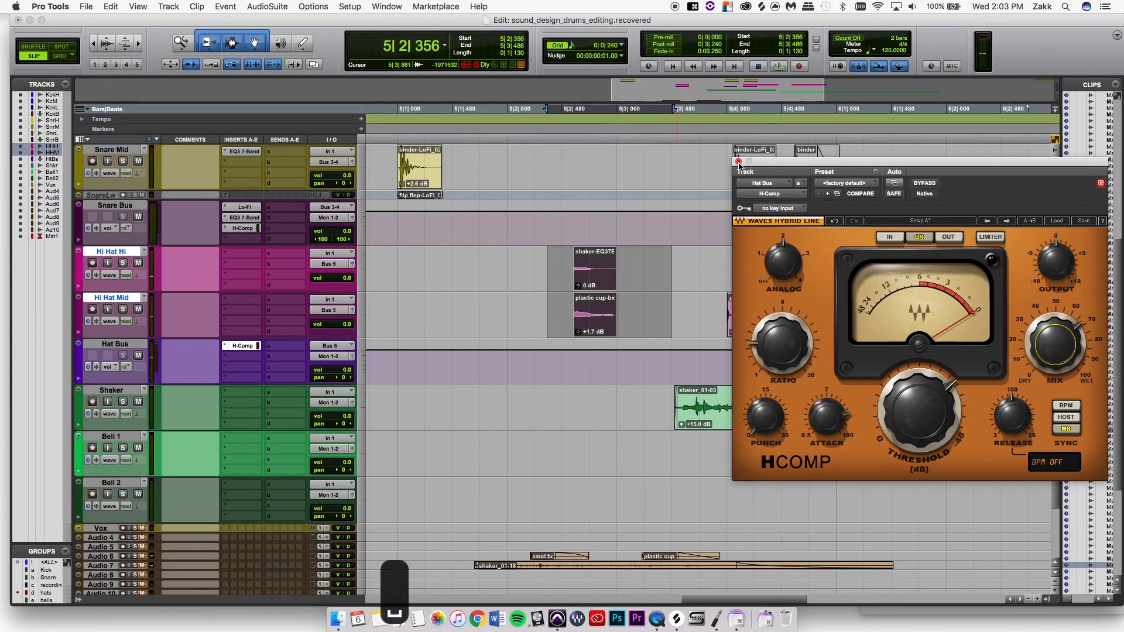
pyautogui.click(739, 161)
pyautogui.click(539, 287)
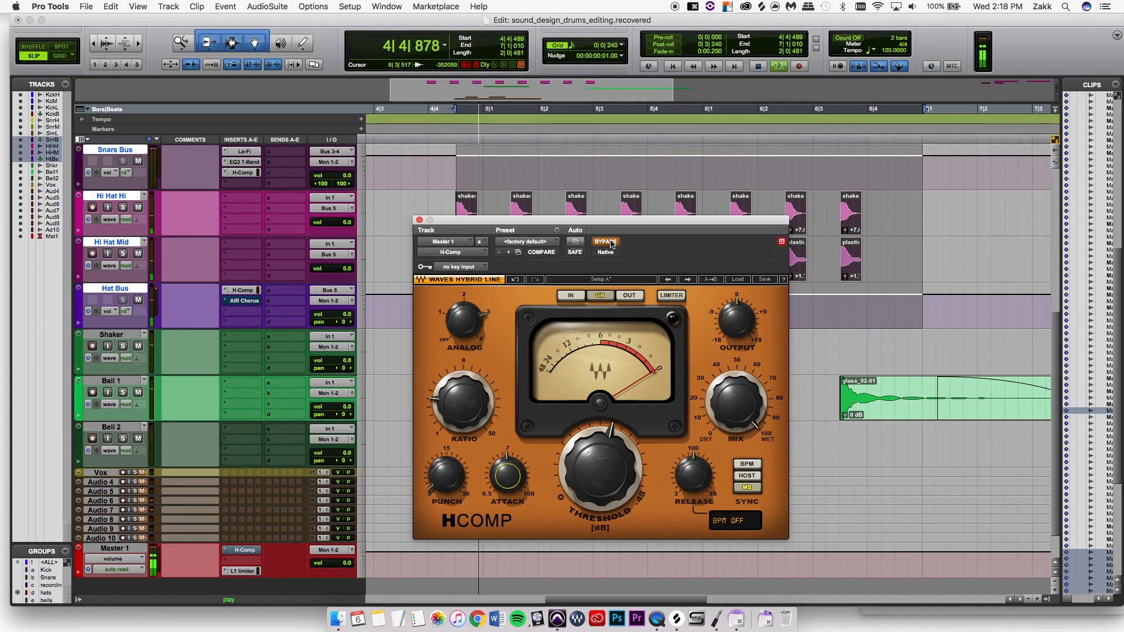
# Take H-Comp on Master 1 out of bypass while the drum loop plays, and close the compressor
pyautogui.click(607, 242)
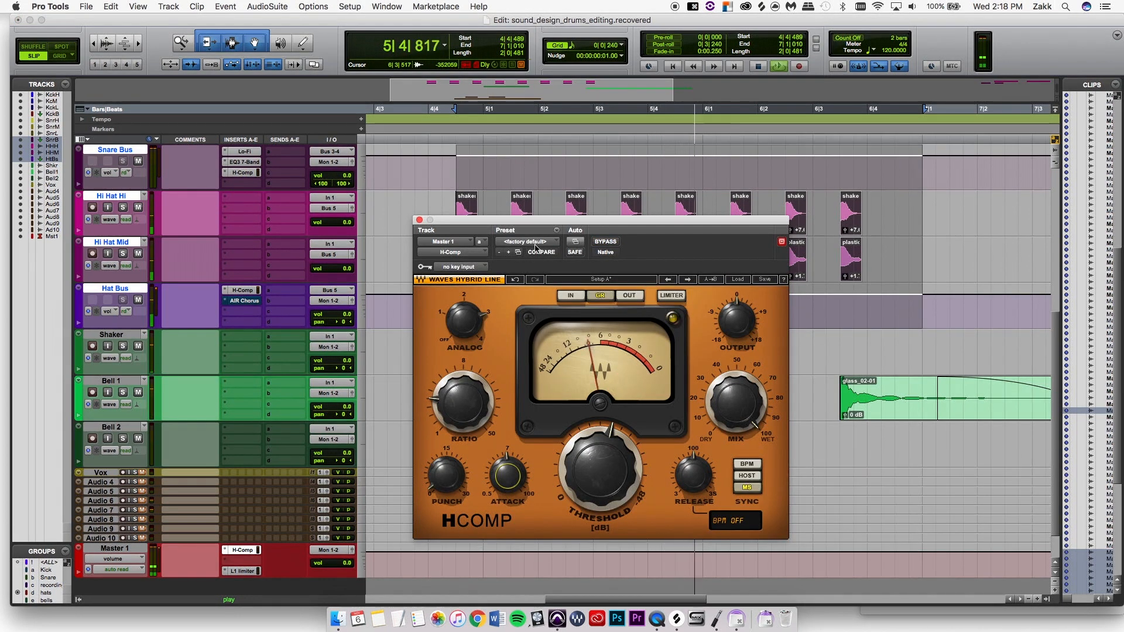
pyautogui.click(420, 221)
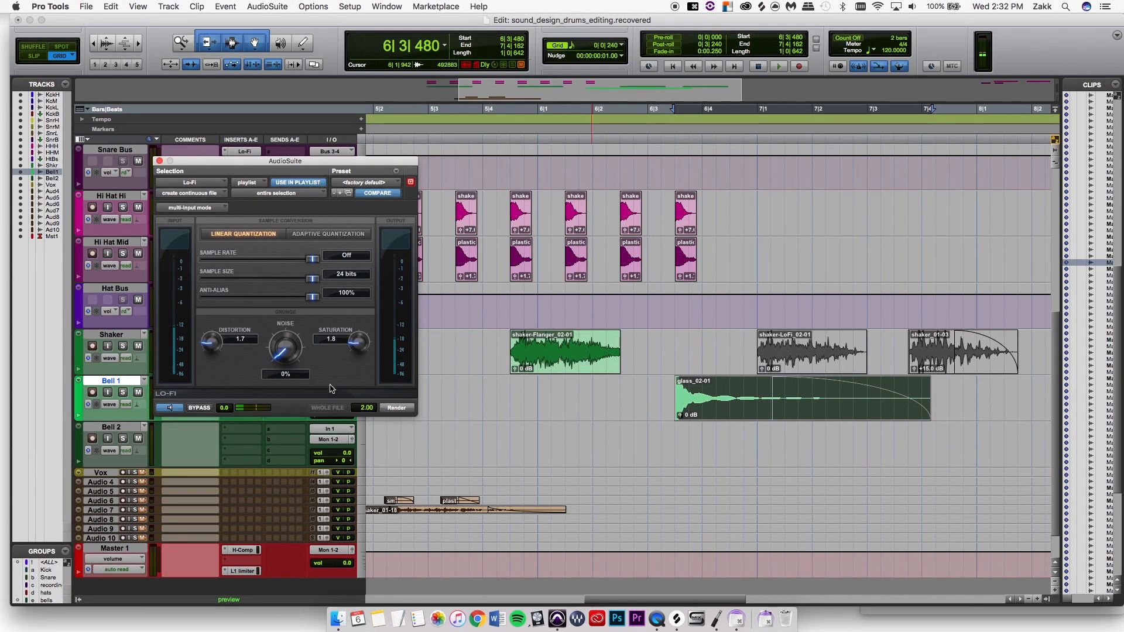
# Try Lo-Fi with distortion 1.7 and saturation 1.8 on the Bell 1 glass clip, undo it, and copy the original clip farther along the track
pyautogui.click(395, 408)
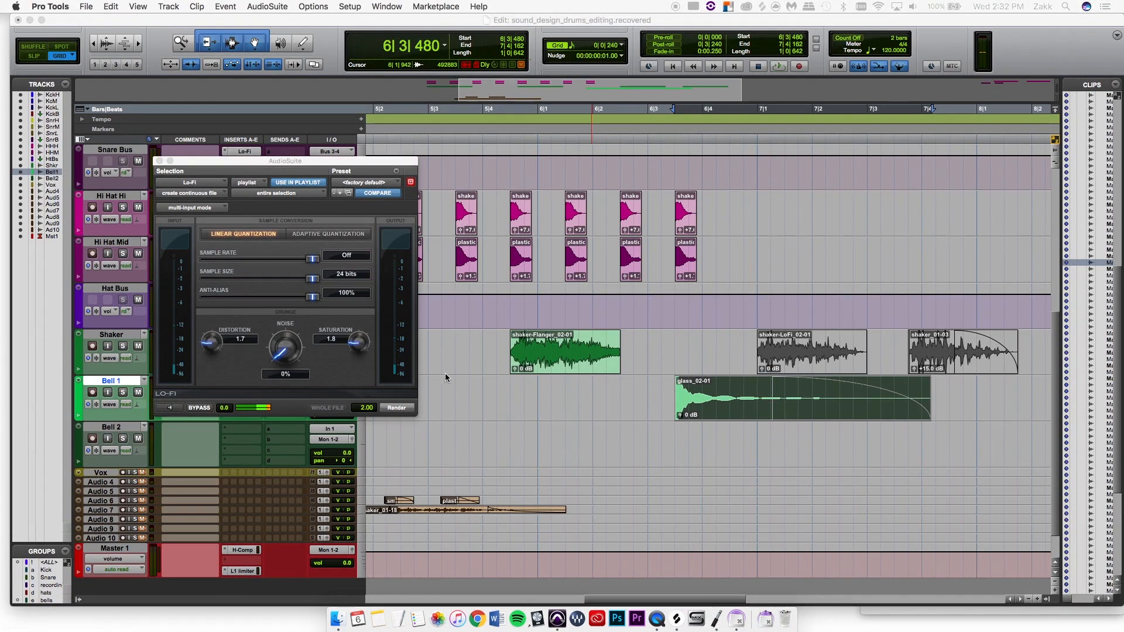
pyautogui.press('super+z')
pyautogui.hscroll(3, 708, 423)
pyautogui.moveTo(666, 415); pyautogui.dragTo(949, 411)
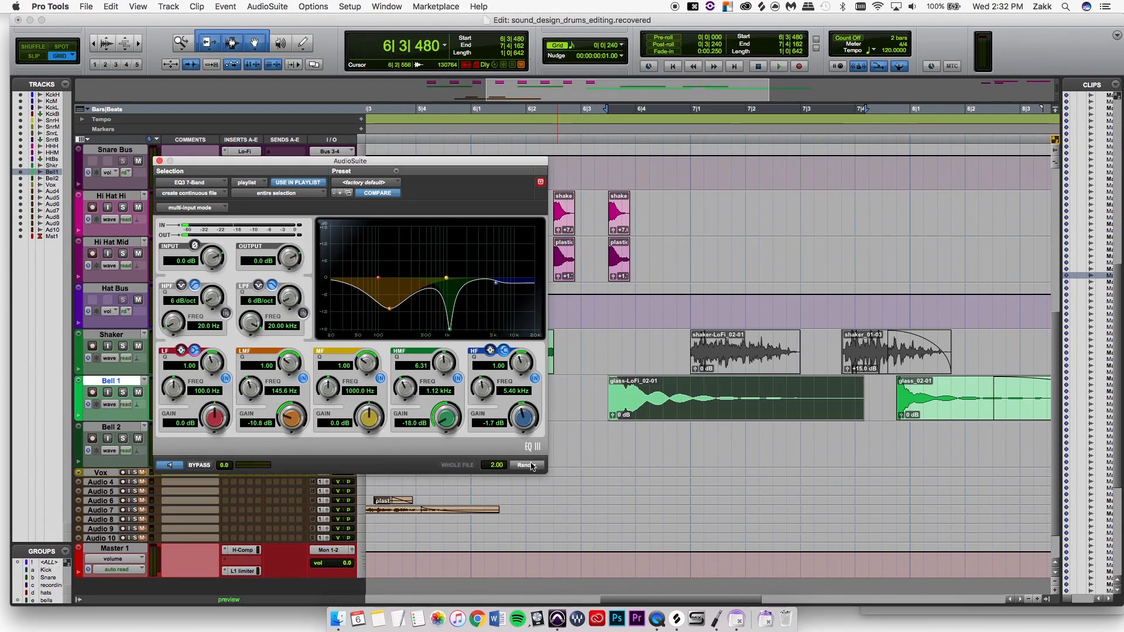
# Render EQ3 7-Band onto the Lo-Fi glass clip with -10.8 dB at 145.6 Hz, -18.0 dB at 1.12 kHz and -1.7 dB at 5.40 kHz
pyautogui.click(530, 466)
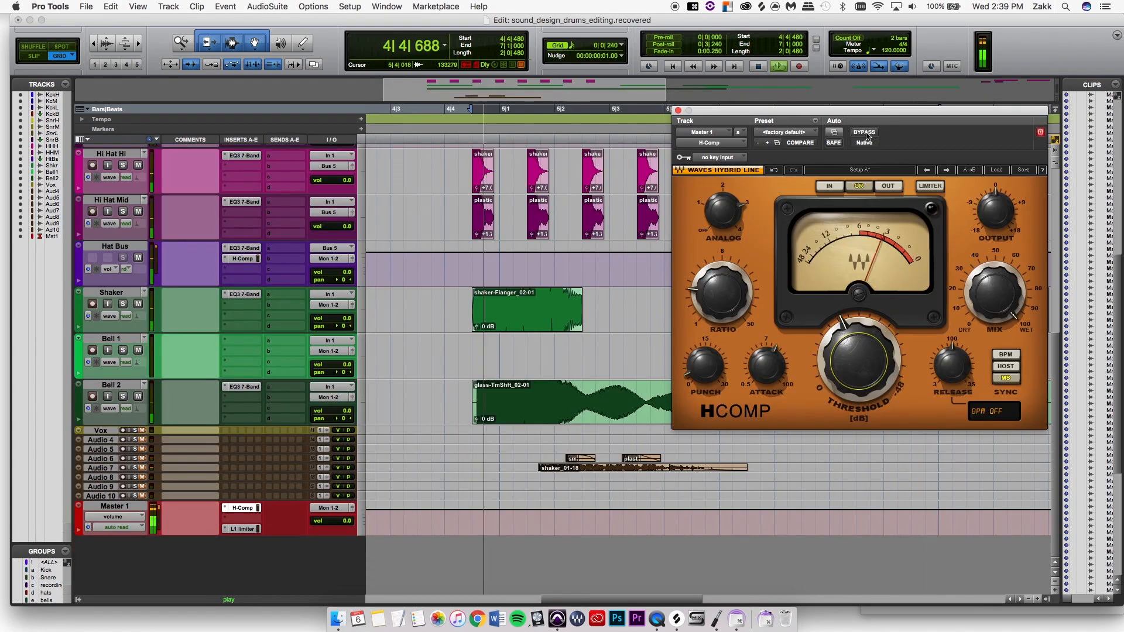
# Close the H-Comp compressor on Master 1 and return to the kick and snare tracks
pyautogui.click(678, 110)
pyautogui.scroll(3, 696, 278)
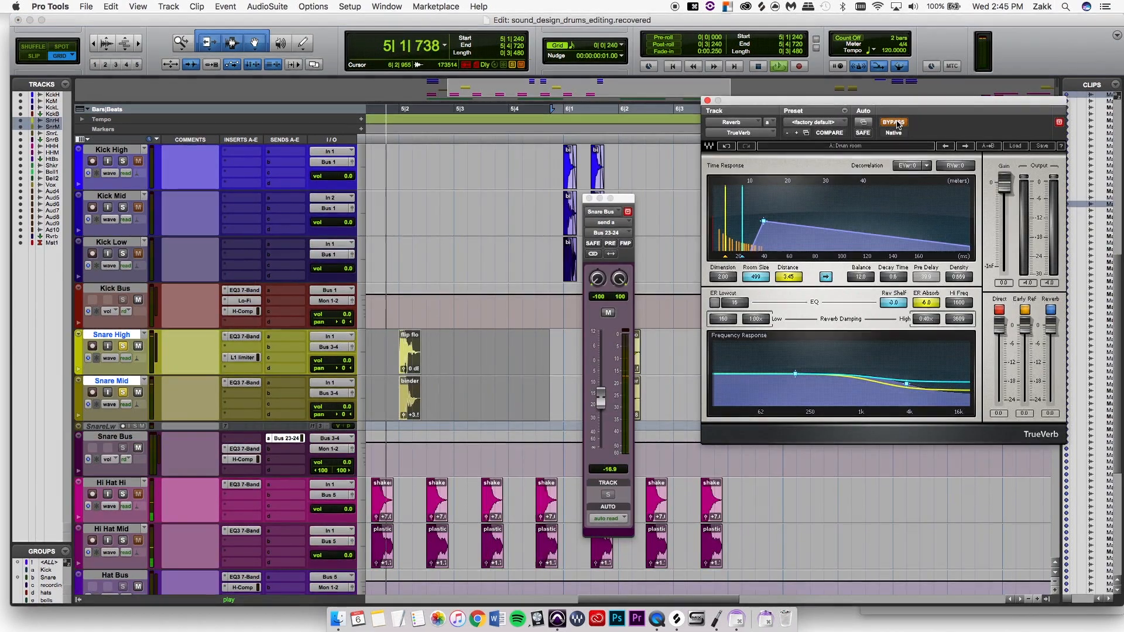
# Take TrueVerb on the Reverb track out of bypass and copy the Snare Bus's Bus 23-24 send to the Kick Bus
pyautogui.click(896, 122)
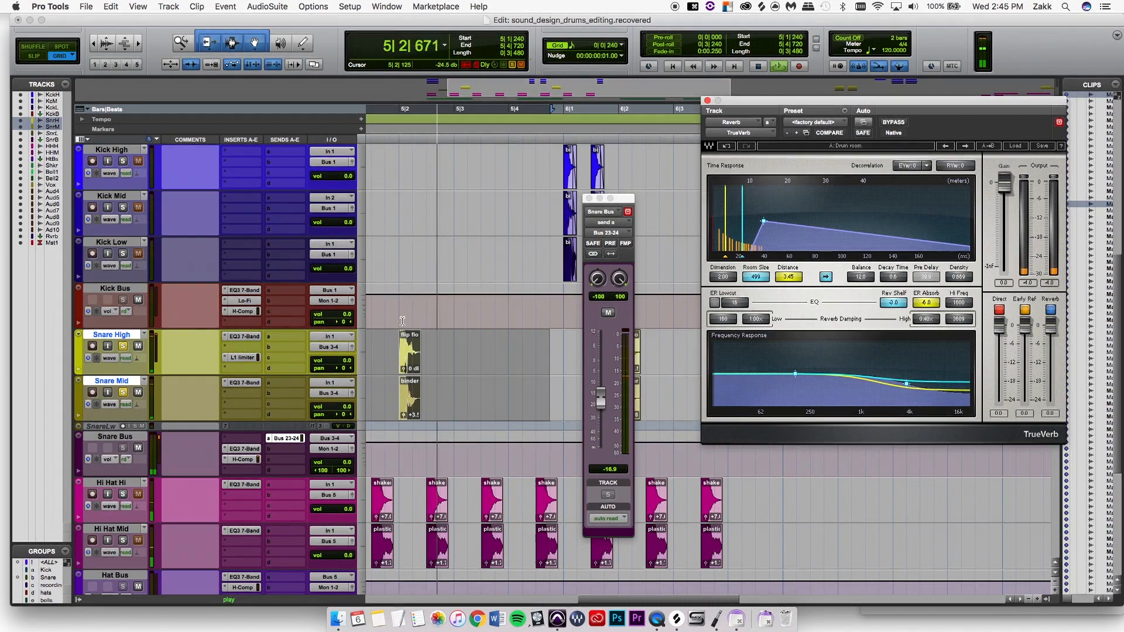
pyautogui.moveTo(296, 439); pyautogui.dragTo(297, 291)
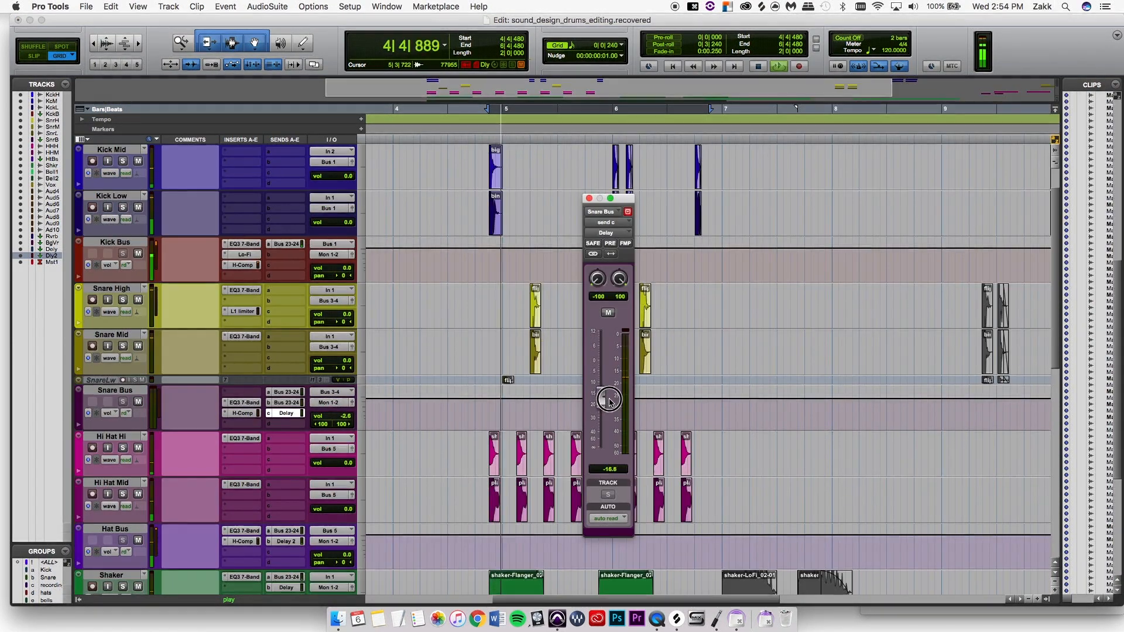
# Fine-tune the level of the Snare Bus's Delay send and close the Snare Bus's Neutron 2 Transient Shaper
pyautogui.moveTo(609, 392)
pyautogui.mouseDown()
pyautogui.moveTo(610, 375)
pyautogui.moveTo(610, 393)
pyautogui.mouseUp()
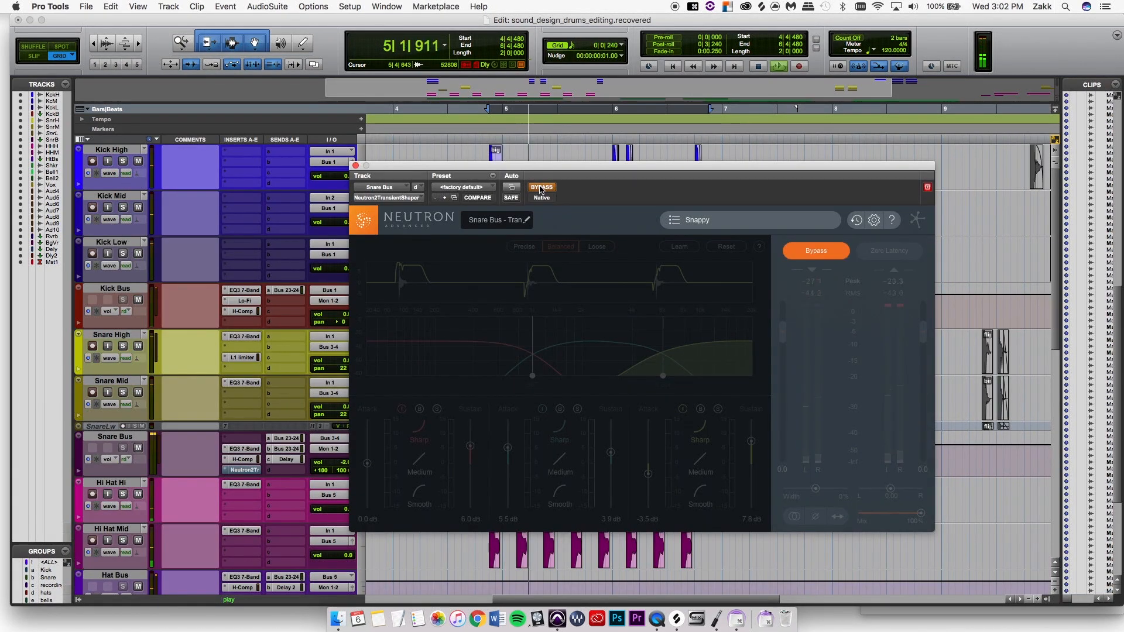
pyautogui.click(333, 170)
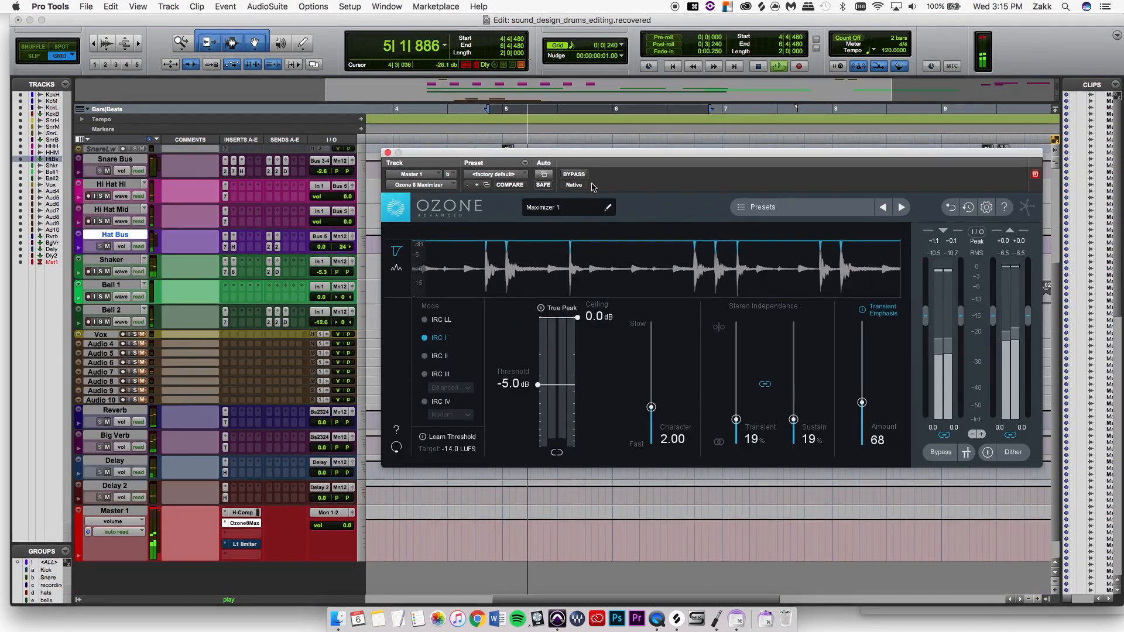
# Compare the drum loop with the Ozone 8 Maximizer on Master 1 bypassed and active, and close the plug-in
pyautogui.click(579, 176)
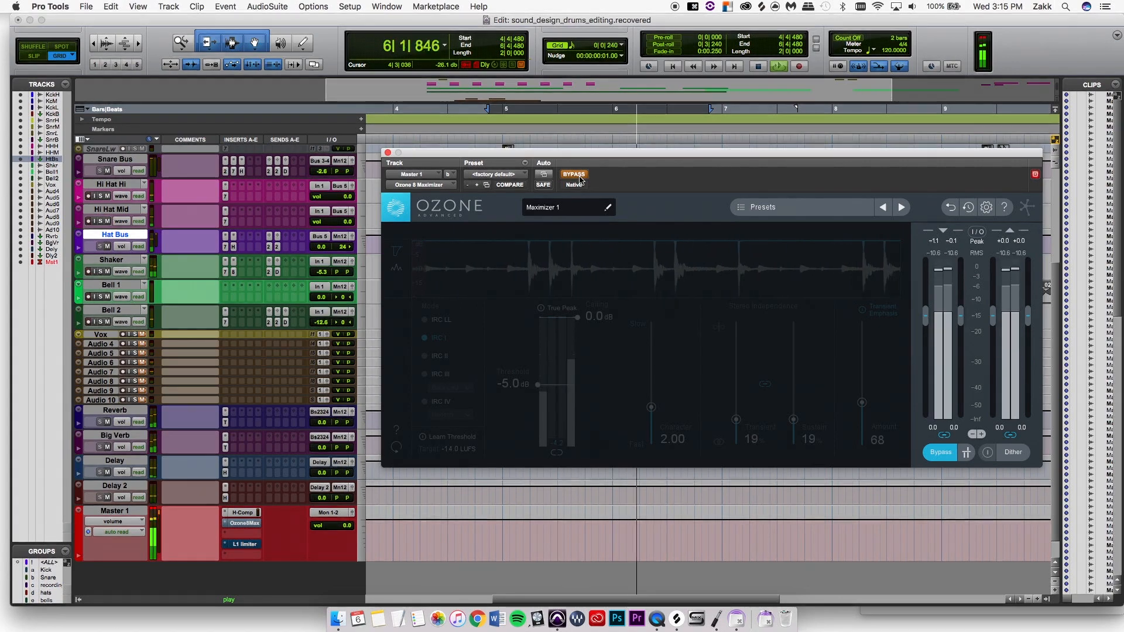
pyautogui.click(578, 175)
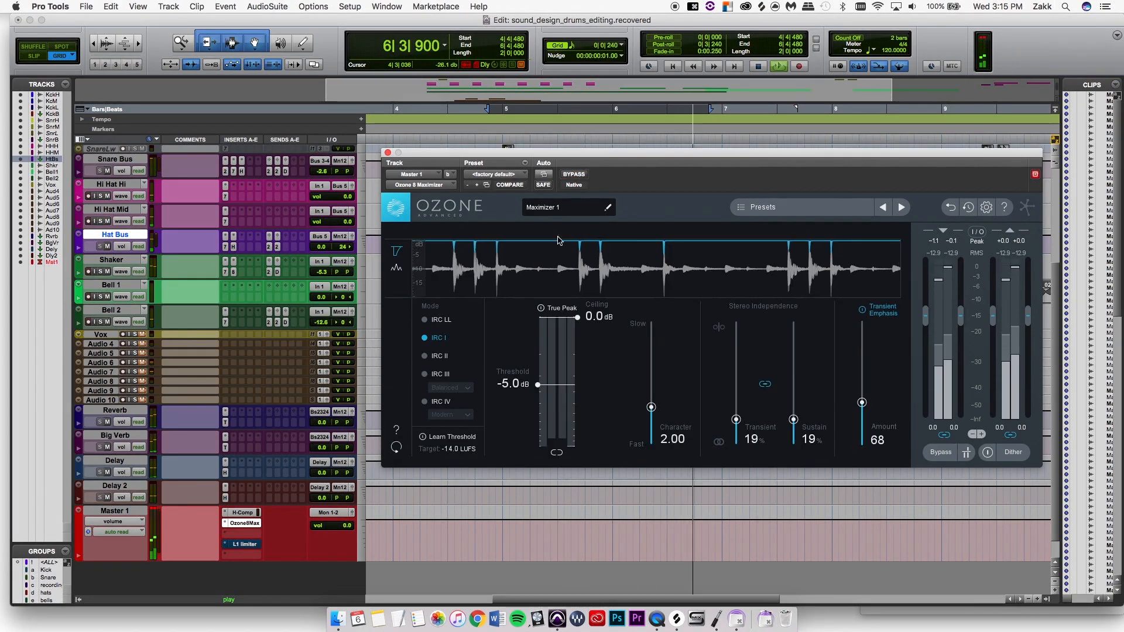
pyautogui.click(154, 510)
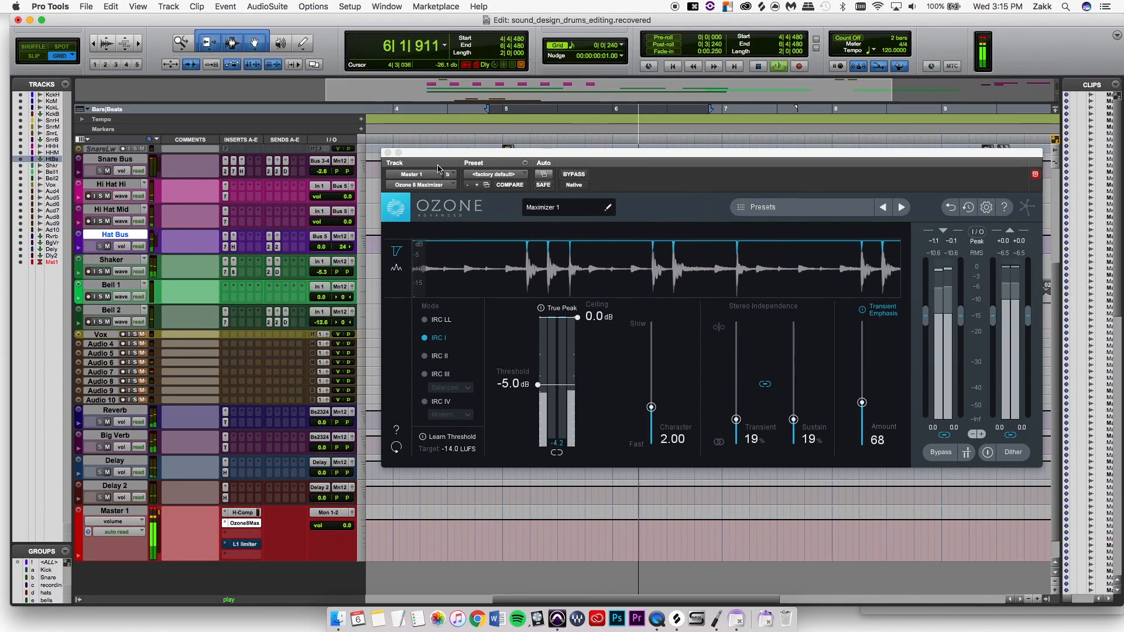
pyautogui.click(388, 153)
pyautogui.click(388, 153)
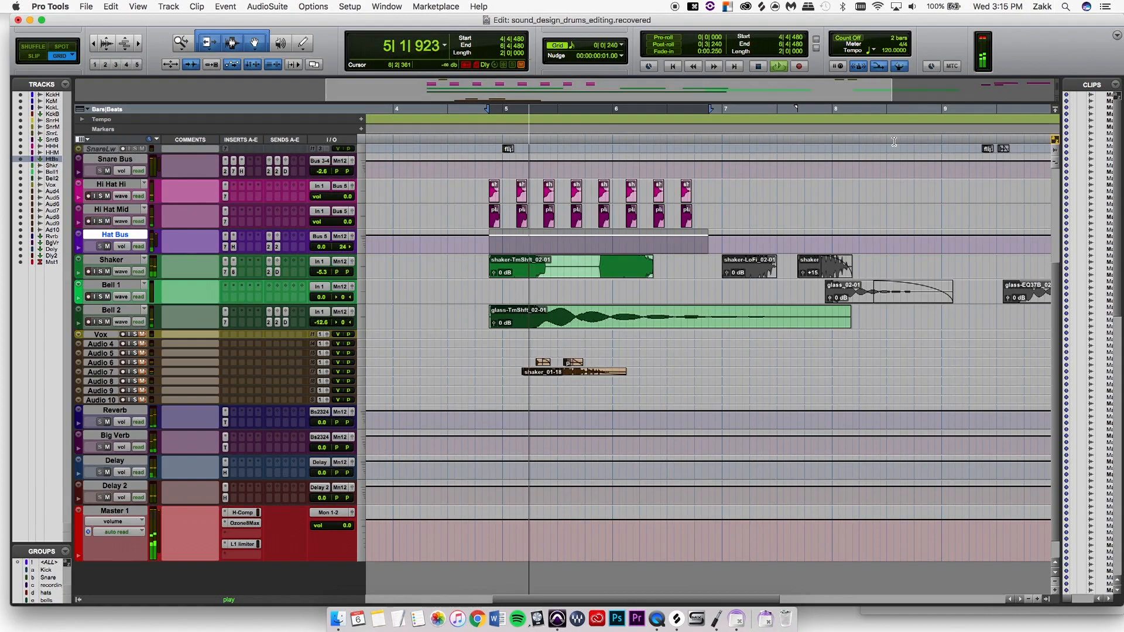
# Adjust the computer's headphone output volume while the finished drum loop plays
pyautogui.click(912, 7)
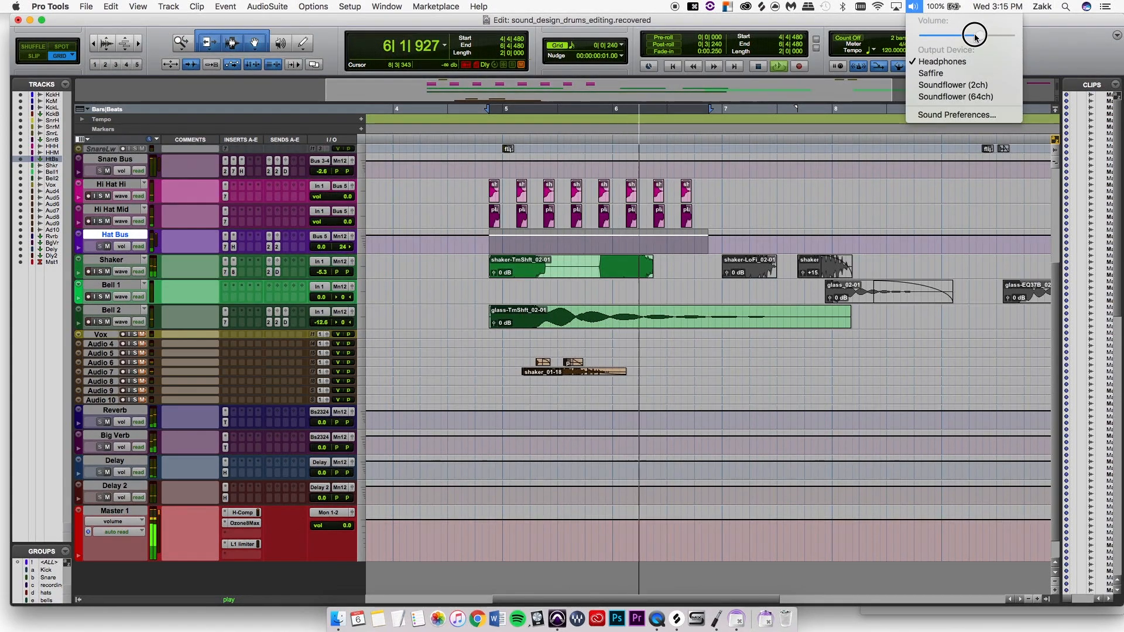
pyautogui.click(807, 256)
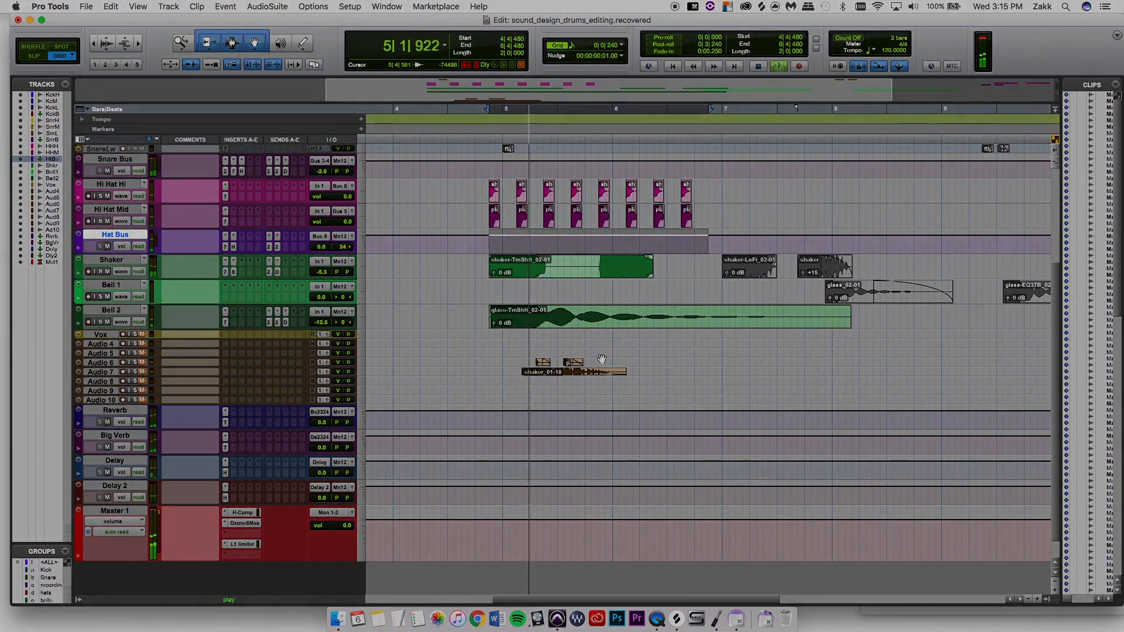
pyautogui.scroll(3, 607, 373)
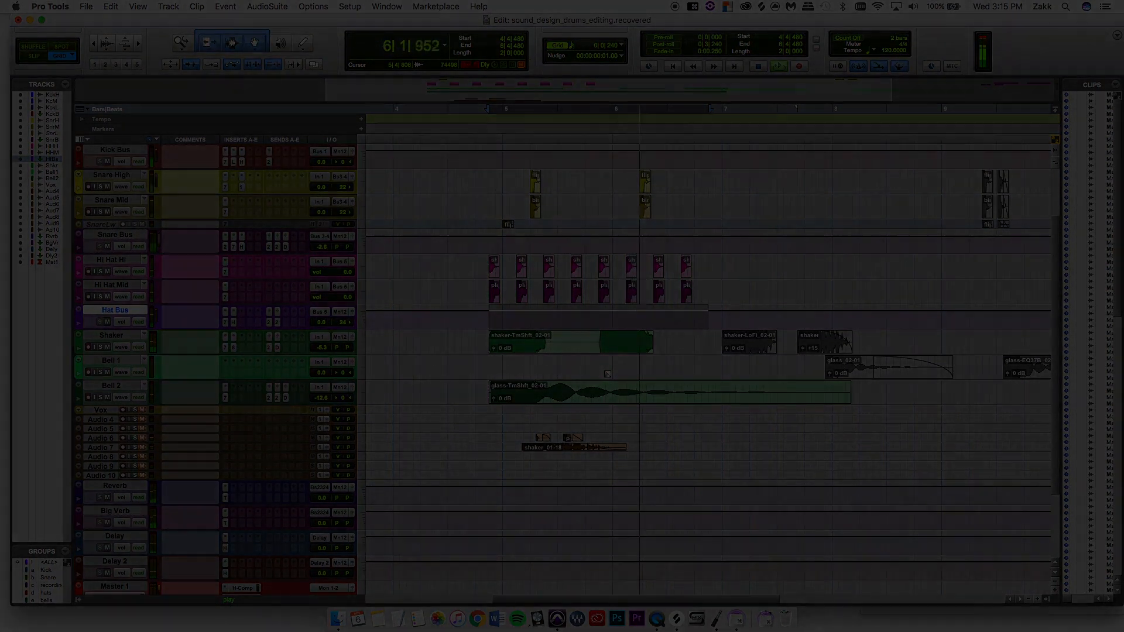